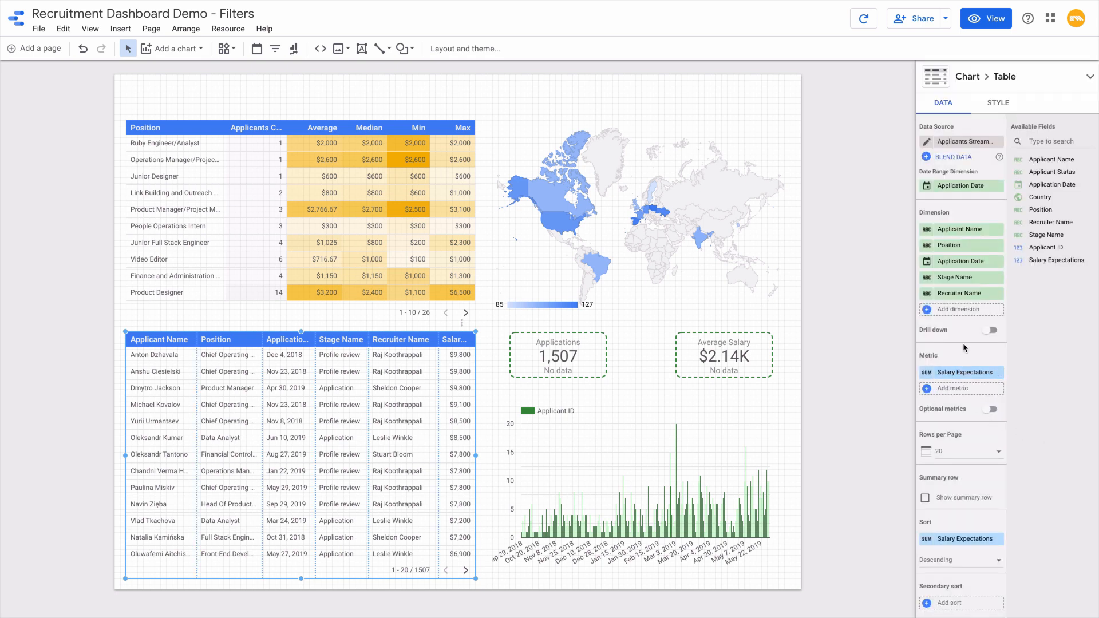
- Sort the applicants table by Application Date in descending order
scroll(938, 522, down, 3)
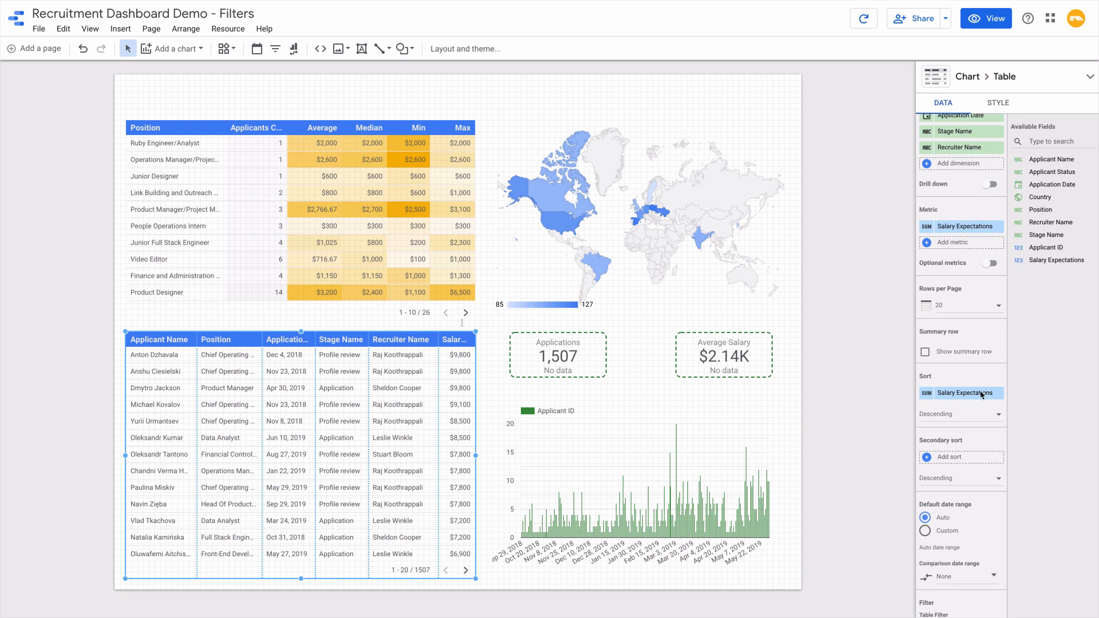
click(957, 392)
scroll(939, 489, up, 3)
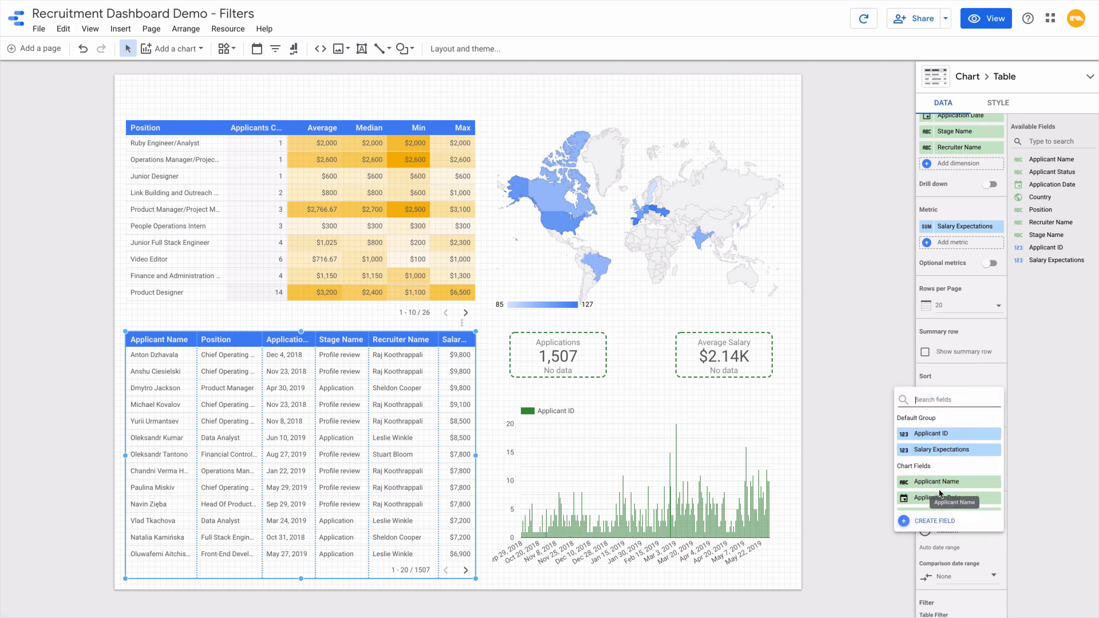
click(939, 497)
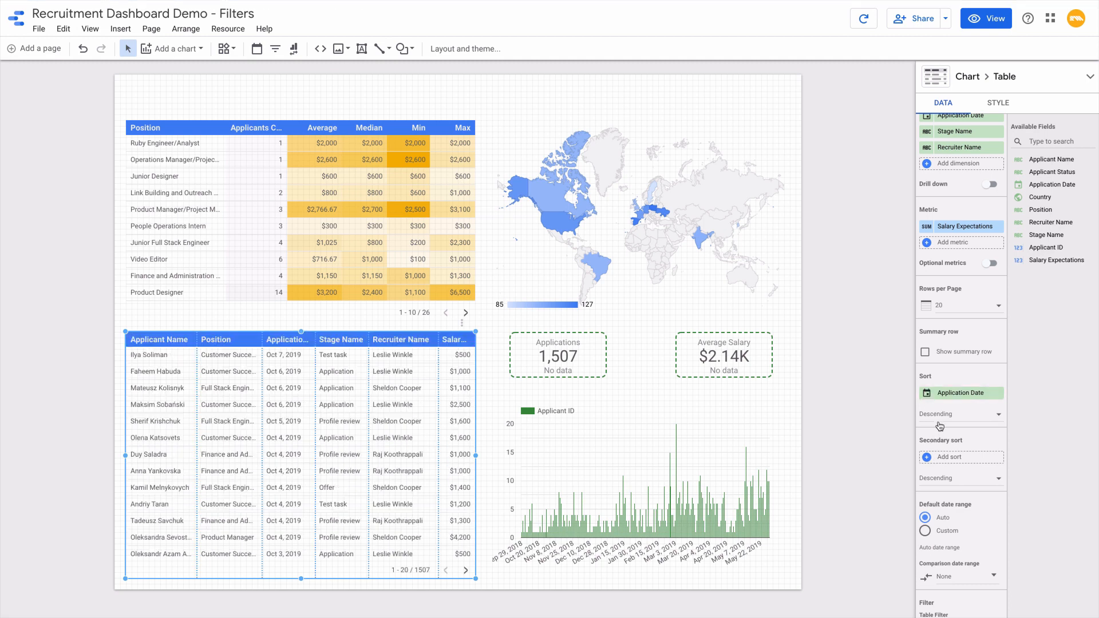
click(939, 415)
click(939, 414)
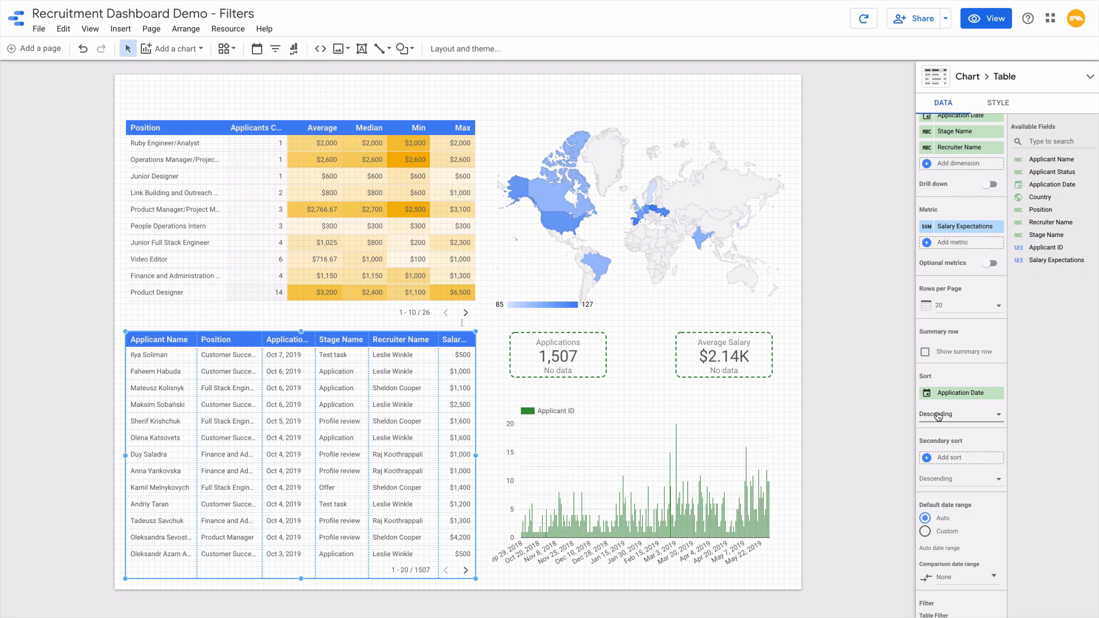
- Add Position as the secondary sort field of the applicants table
scroll(976, 423, down, 1)
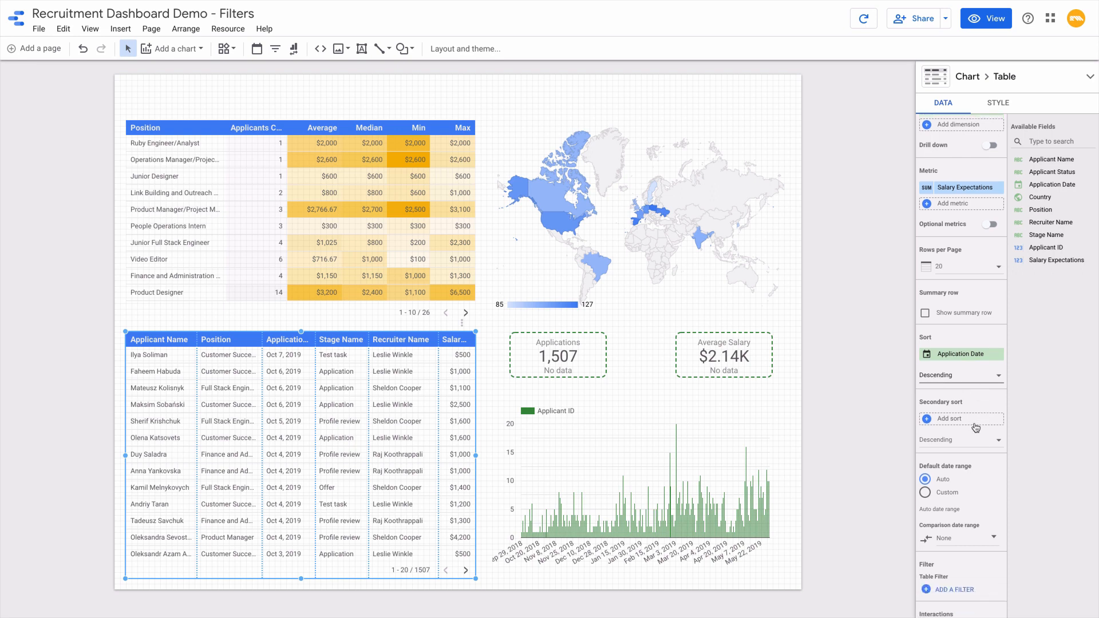
click(972, 422)
scroll(967, 463, down, 2)
click(953, 485)
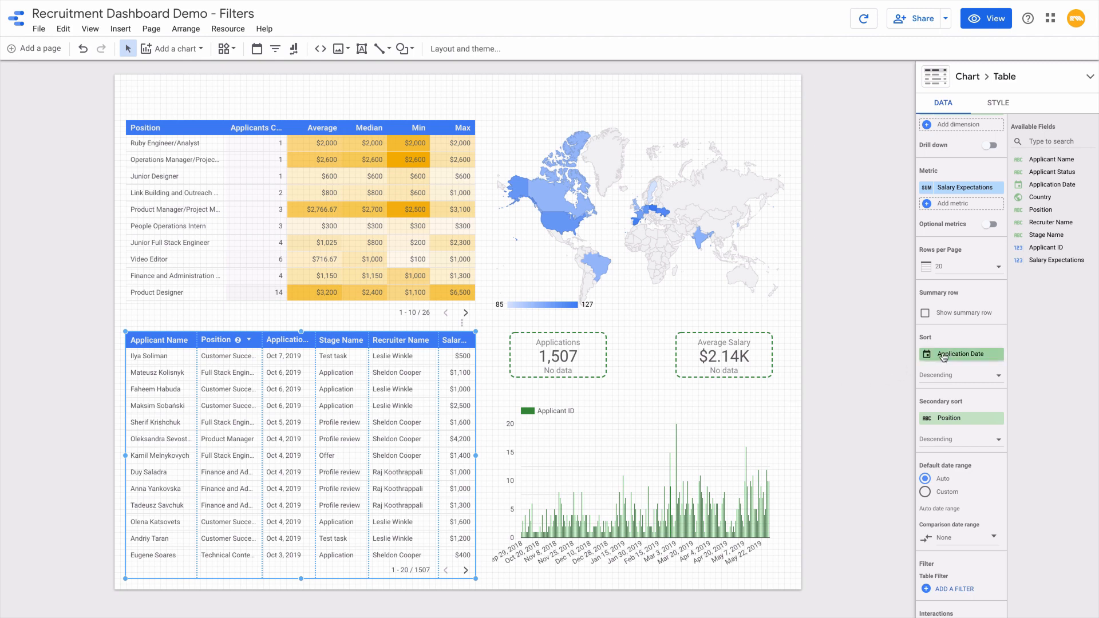
- Rename the applicants table's Salary Expectations metric as Salary and its Recruiter Name dimension as Recruiter
scroll(961, 355, up, 2)
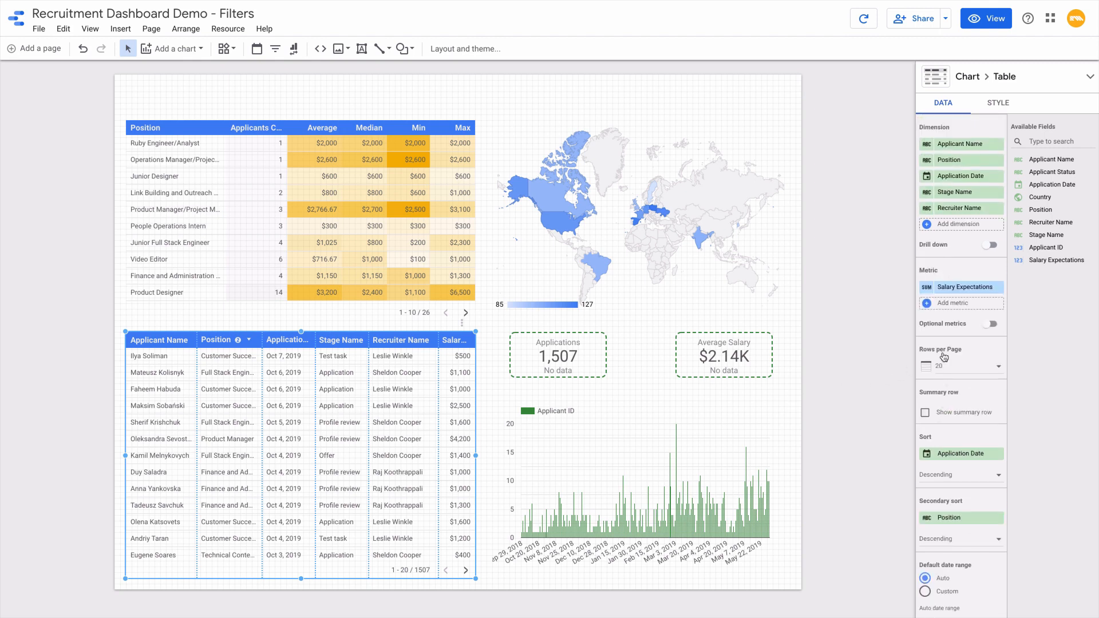
click(929, 289)
text(Salary)
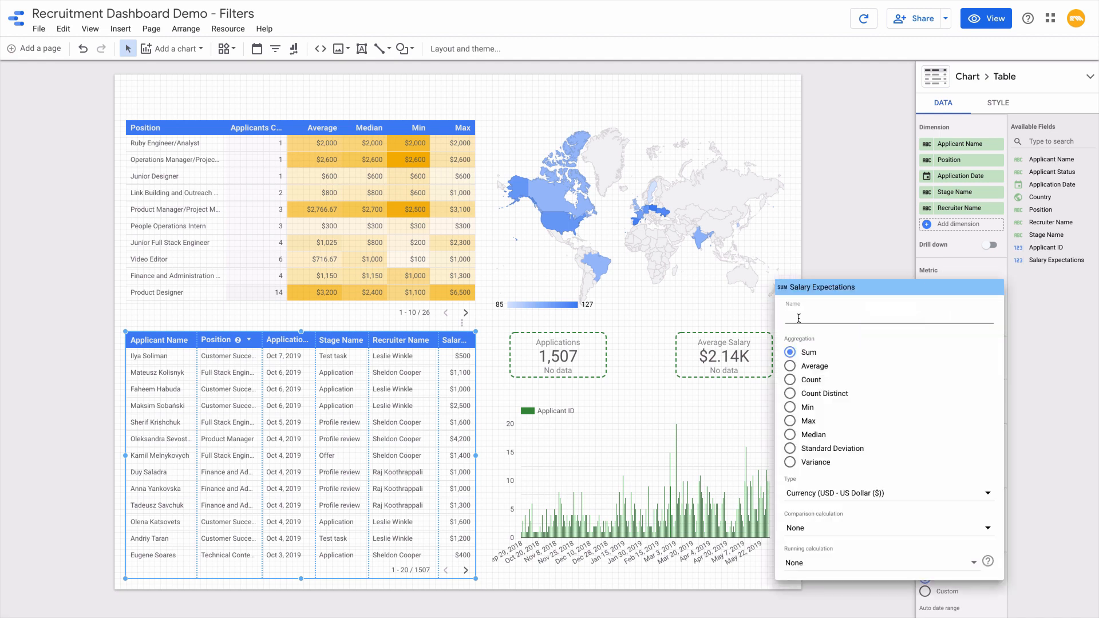
key(Escape)
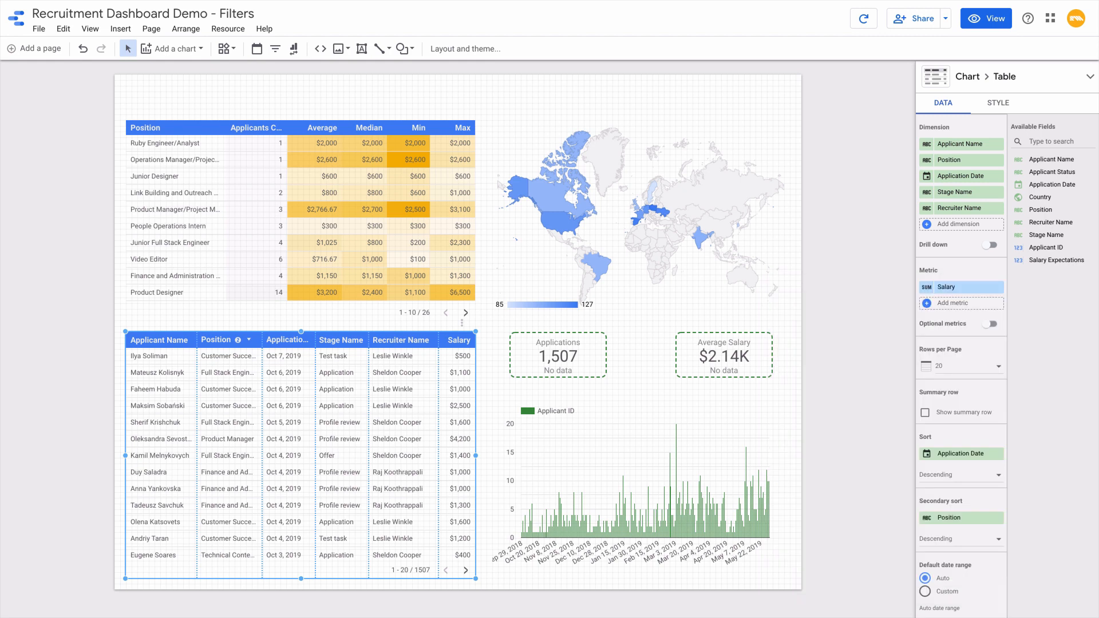
click(925, 206)
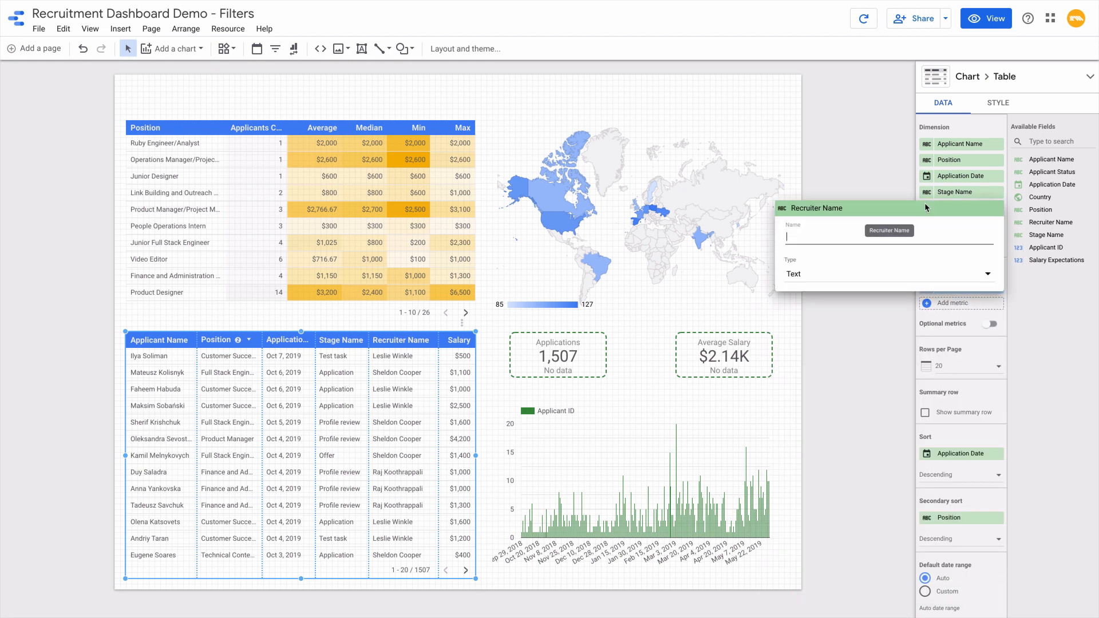
text(Recruiter)
key(Escape)
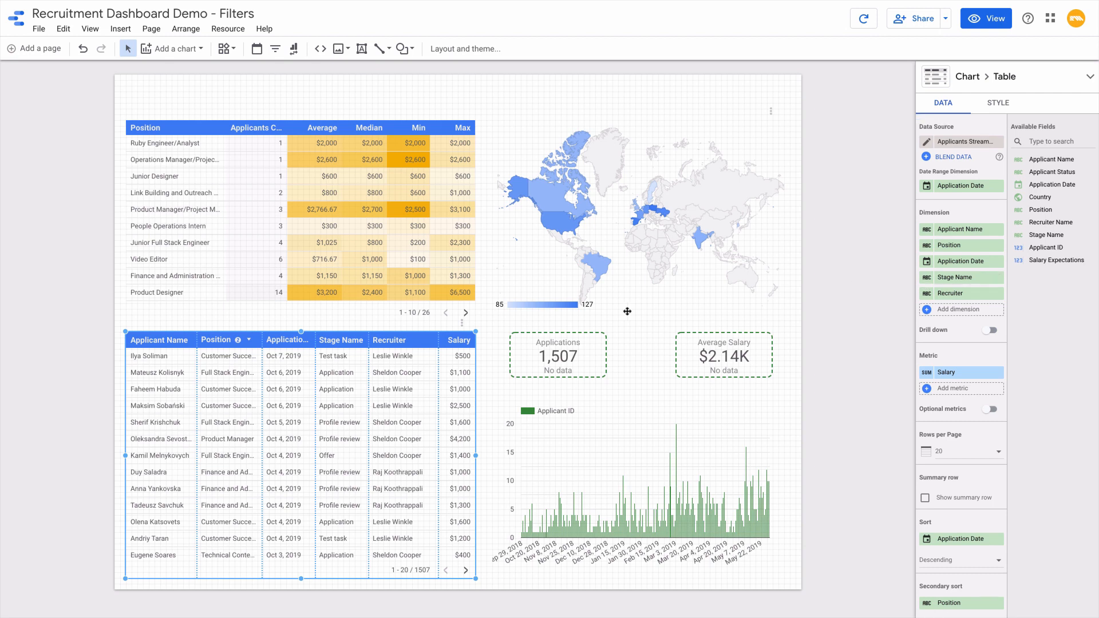
- Sort the position salary table by the Count of Applicant ID in descending order
click(453, 259)
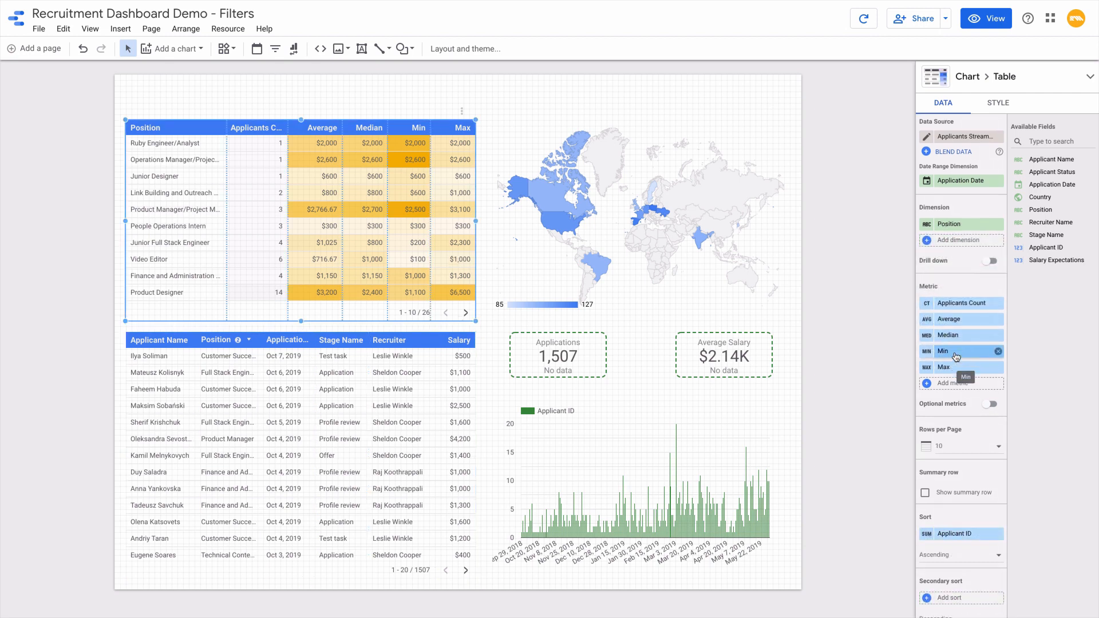
scroll(944, 355, down, 3)
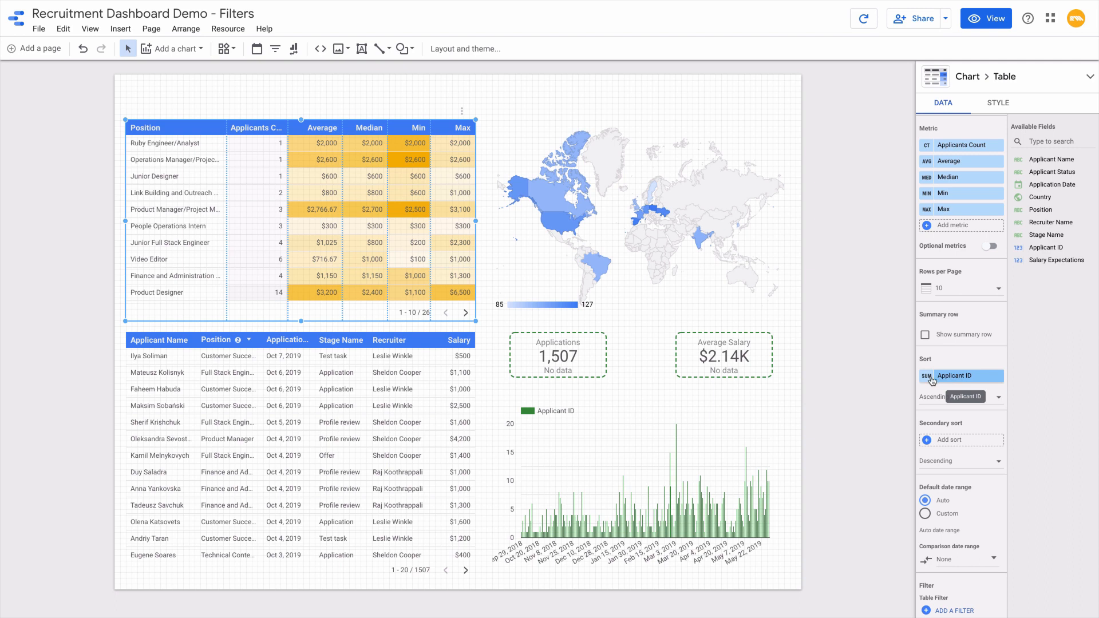
click(928, 378)
click(790, 435)
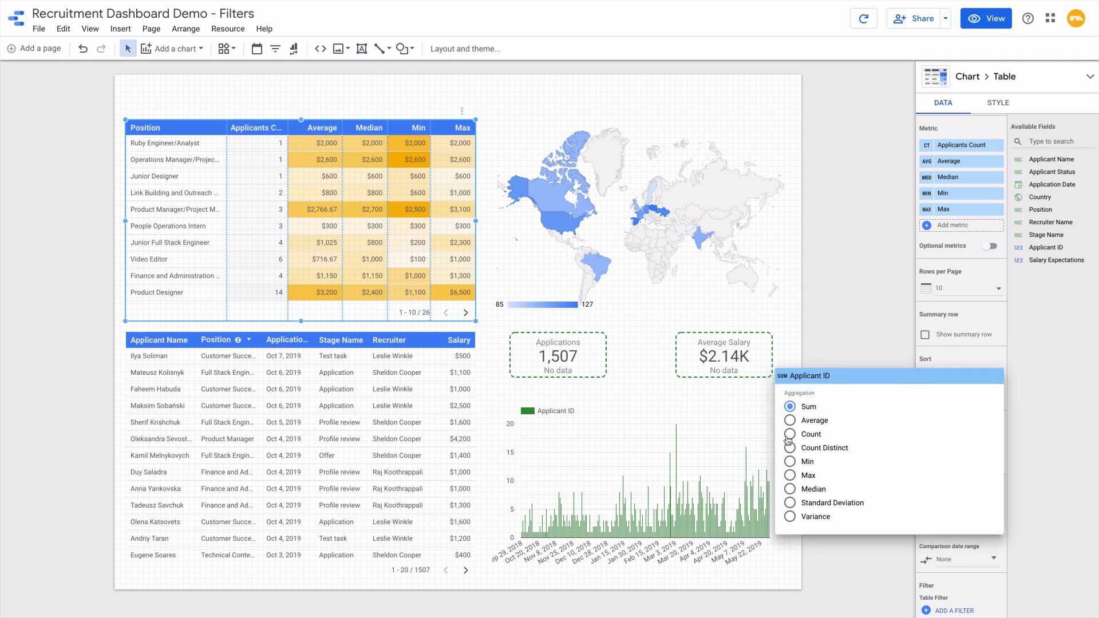
click(1061, 426)
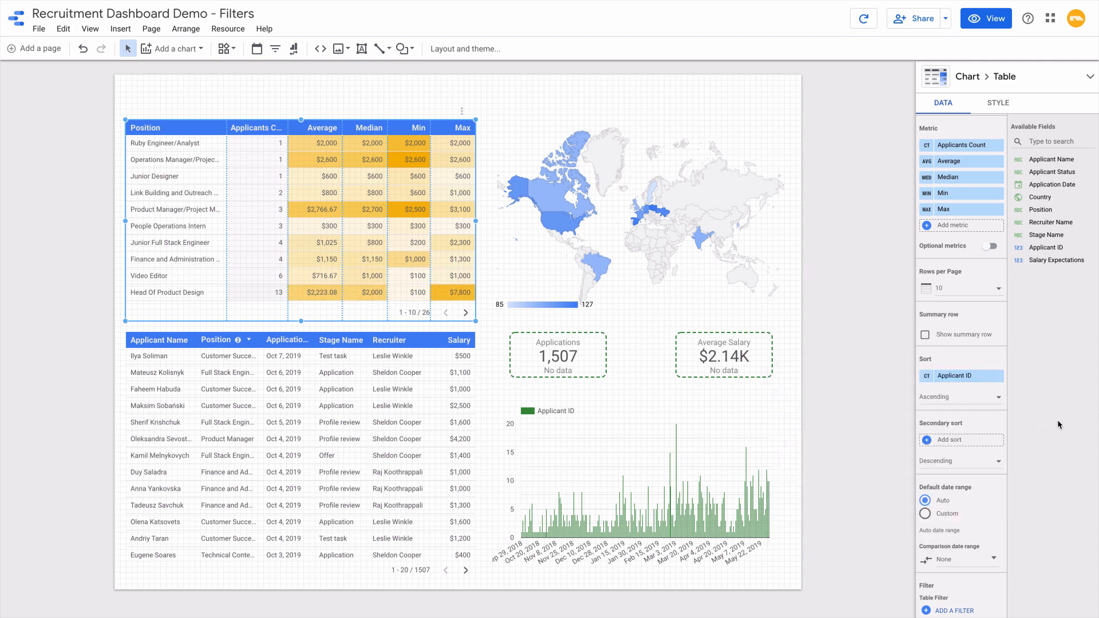
click(970, 406)
click(945, 369)
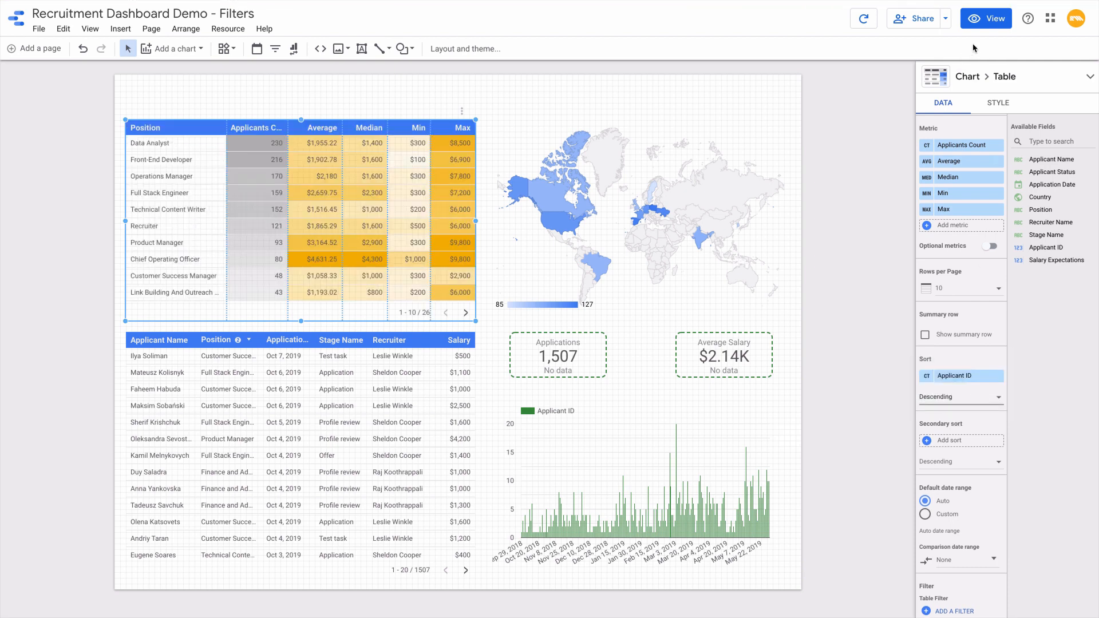
- Preview the report in view mode and examine the sorting and export options of the position table
click(986, 19)
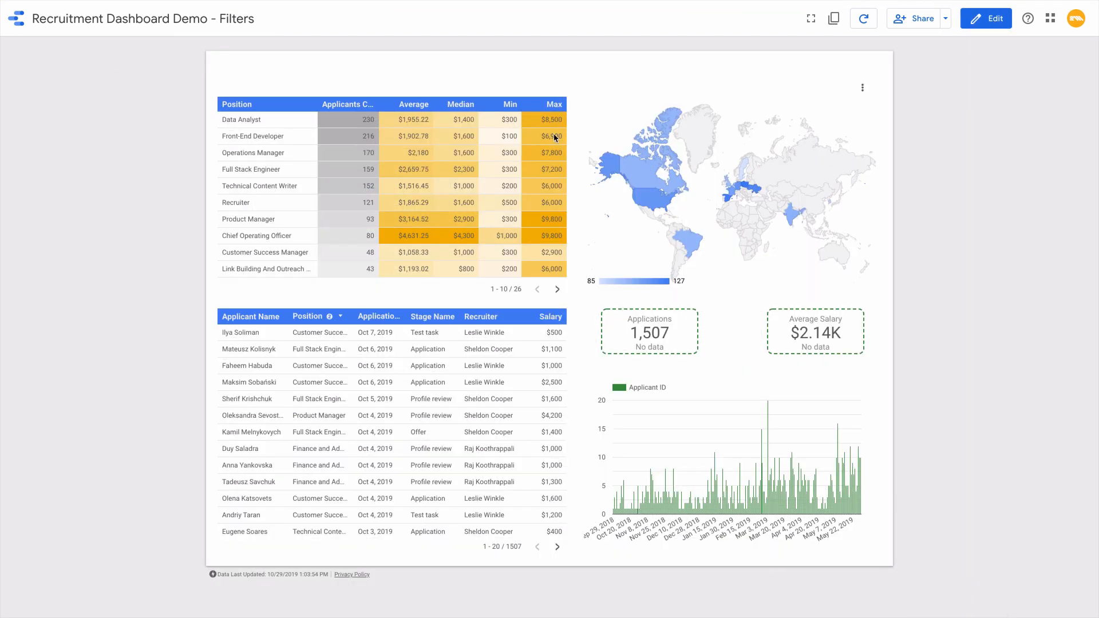
click(553, 87)
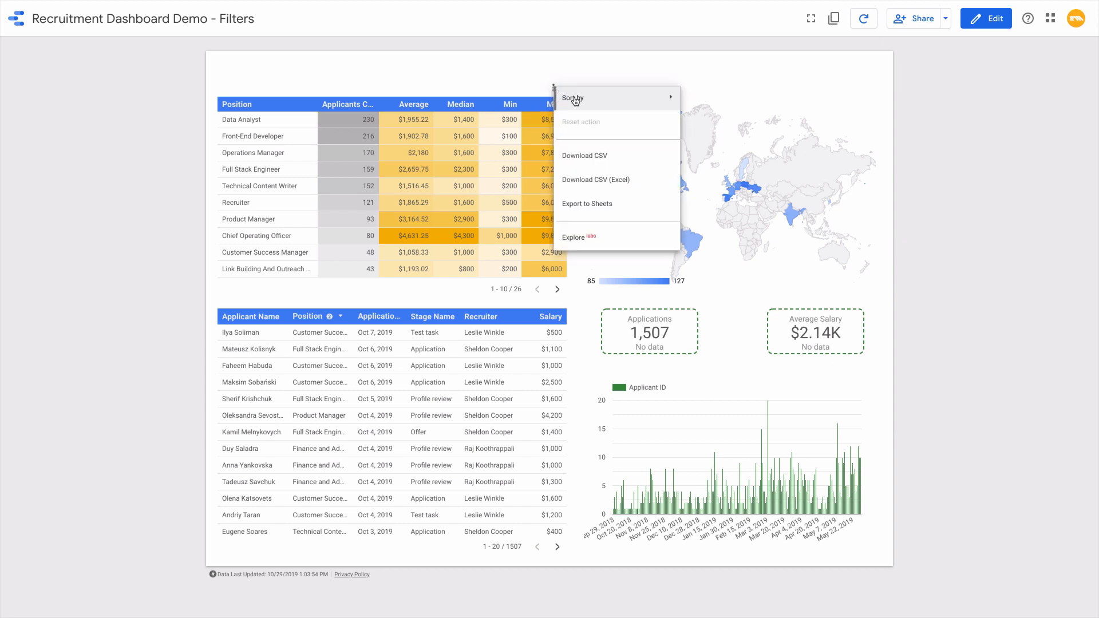
mouse_move(612, 110)
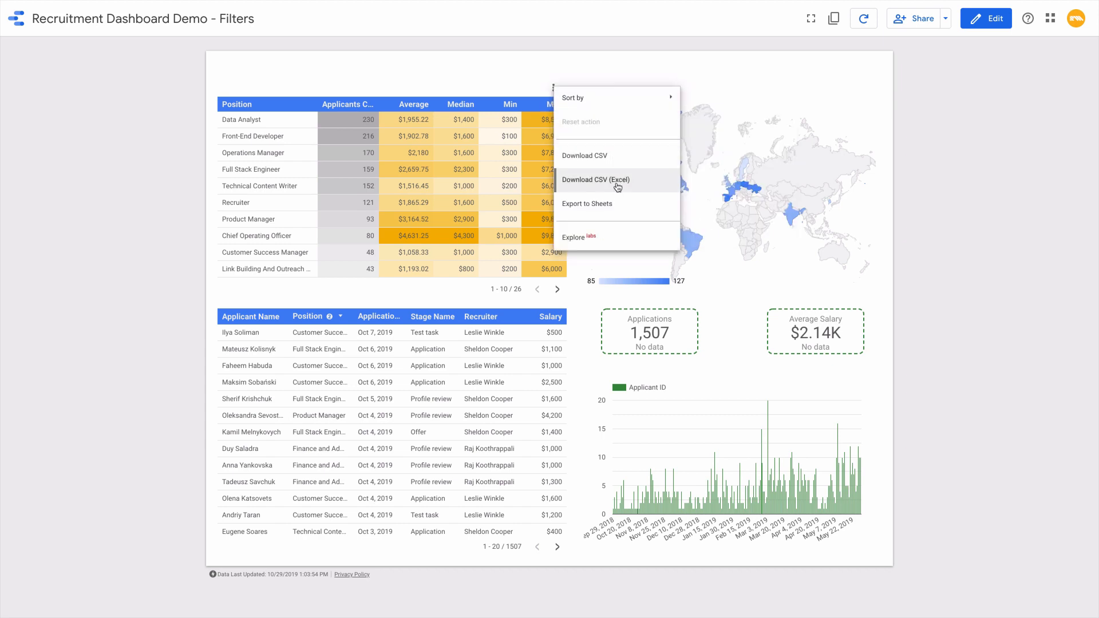
click(953, 108)
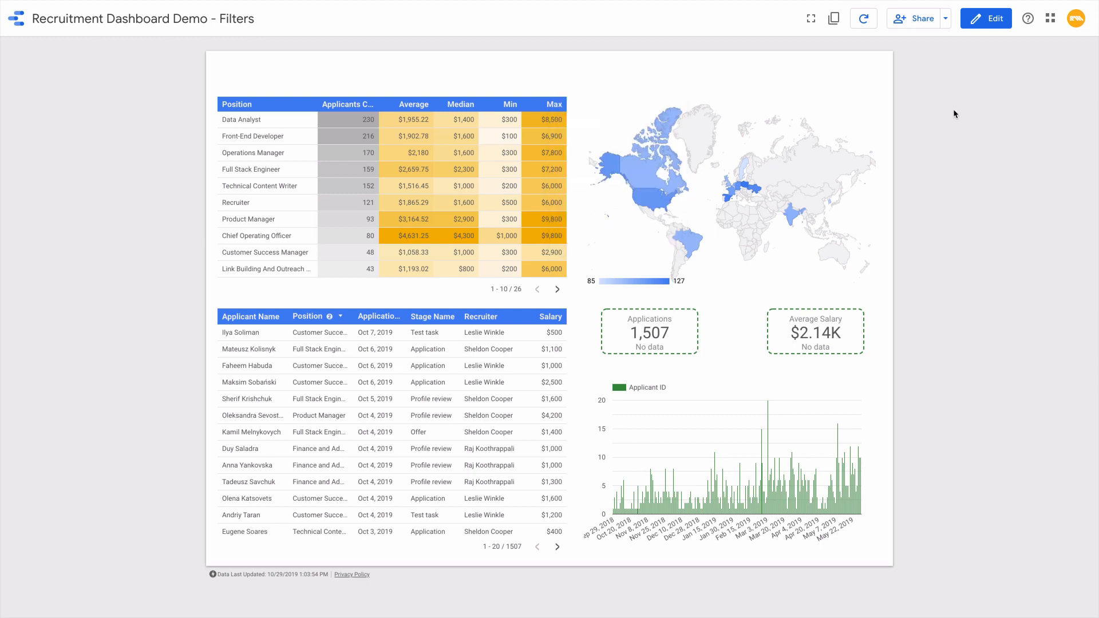
- Try sorting the position table by Average, reset that sort, and return to editing the report
click(414, 106)
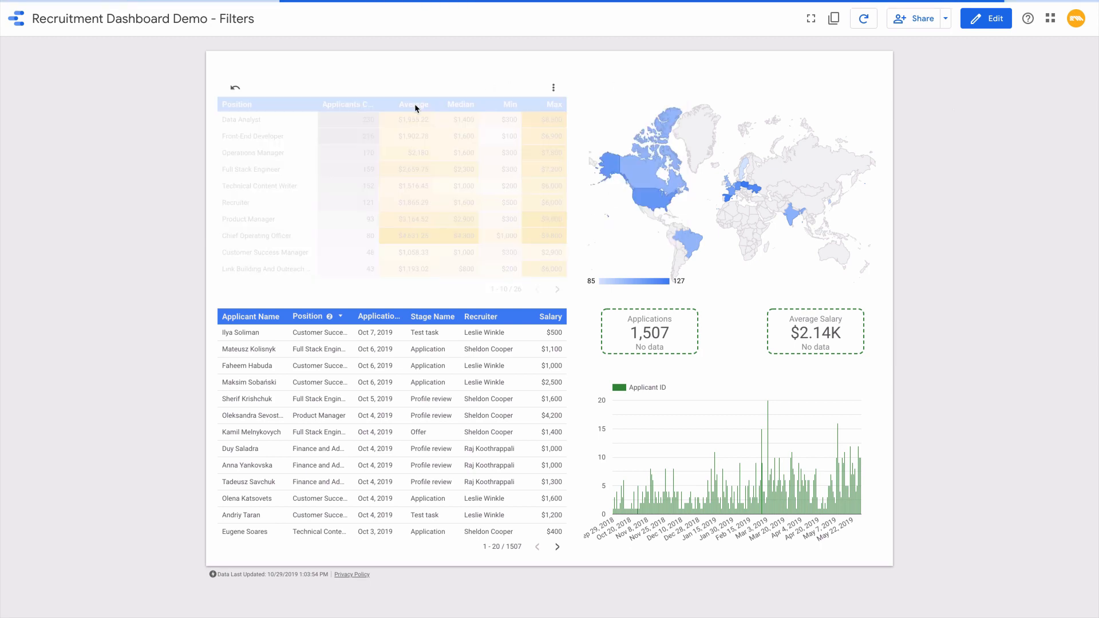
click(235, 91)
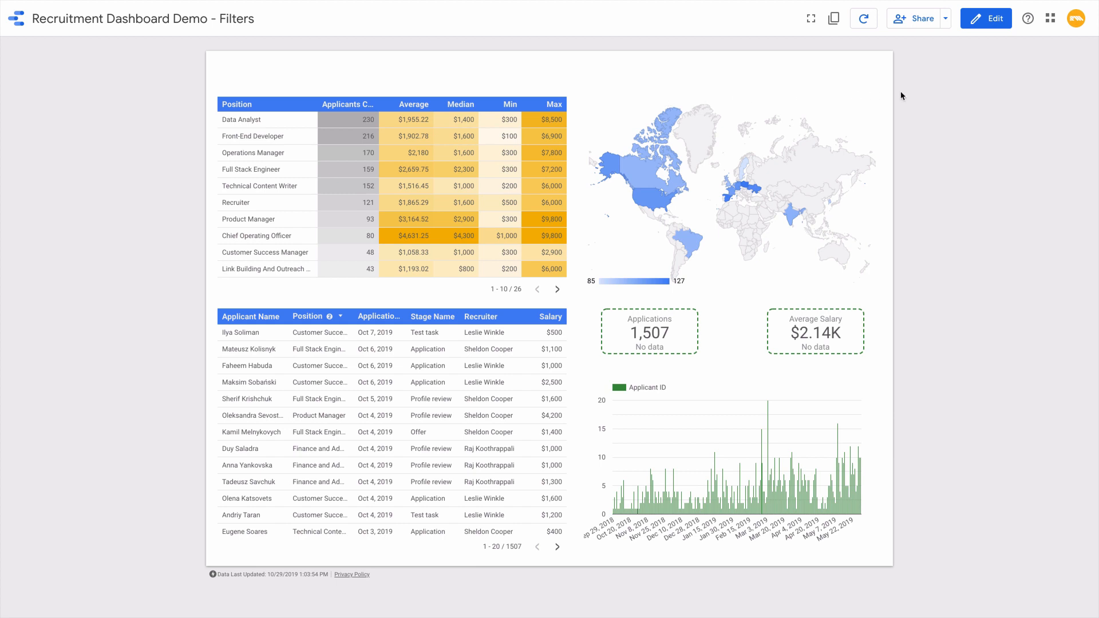
click(989, 21)
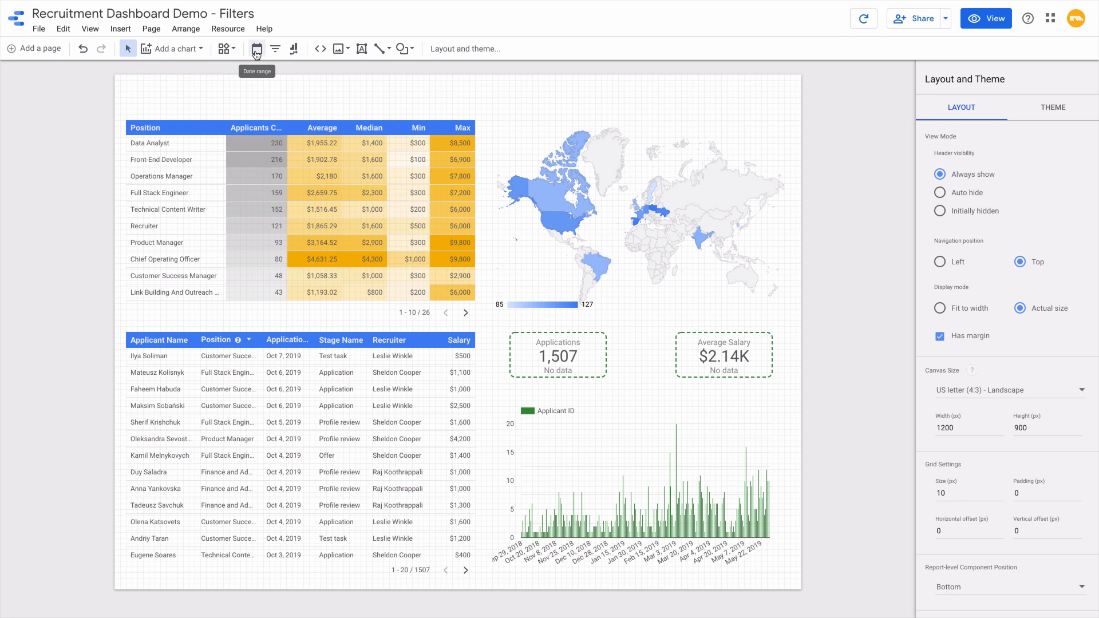
- Check which field the position table uses as its date range dimension
click(342, 172)
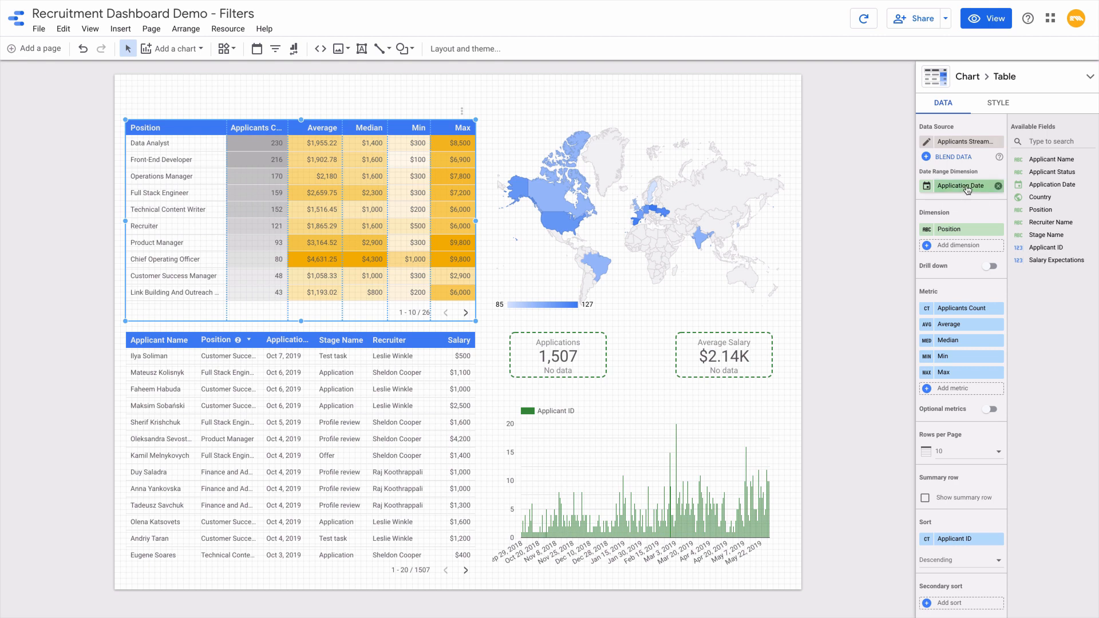
click(966, 191)
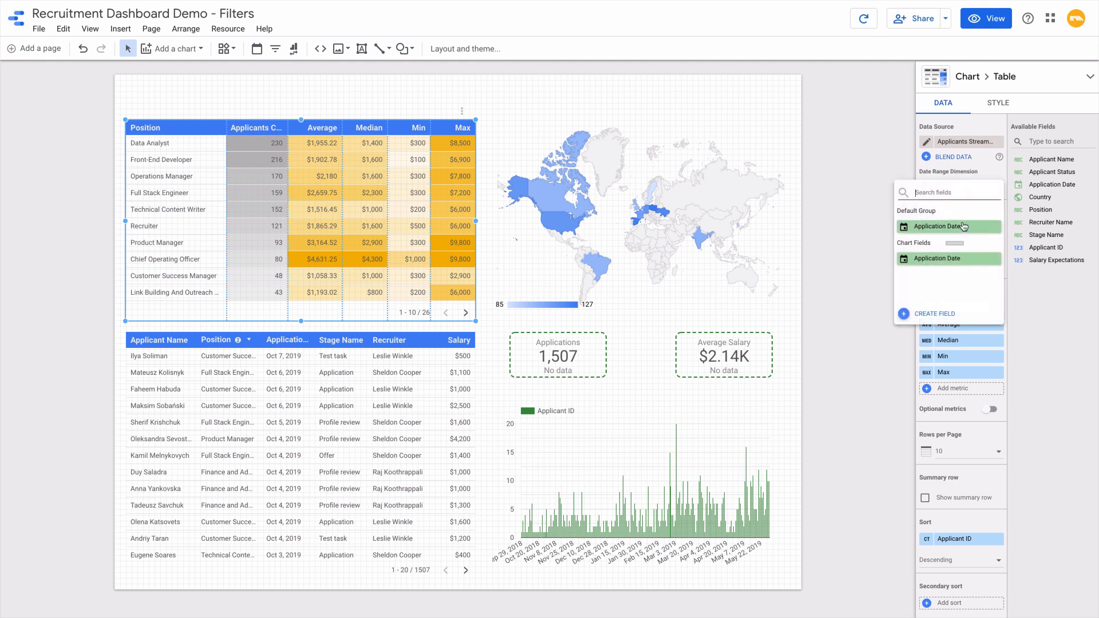
click(1023, 287)
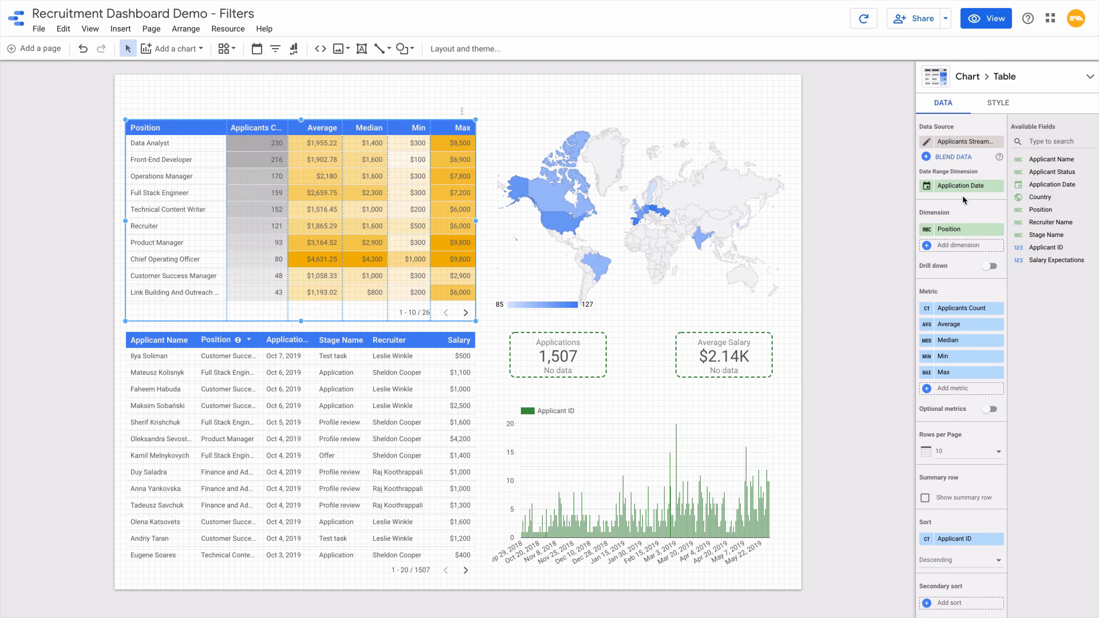
- Add a date range control on the empty canvas area above the map
click(257, 48)
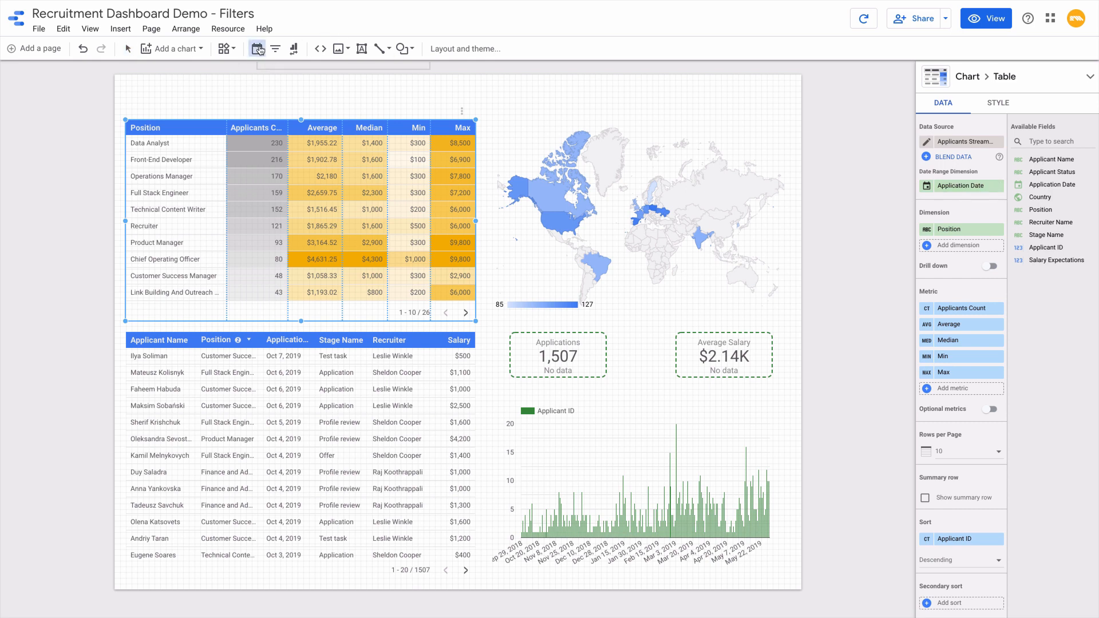
click(622, 78)
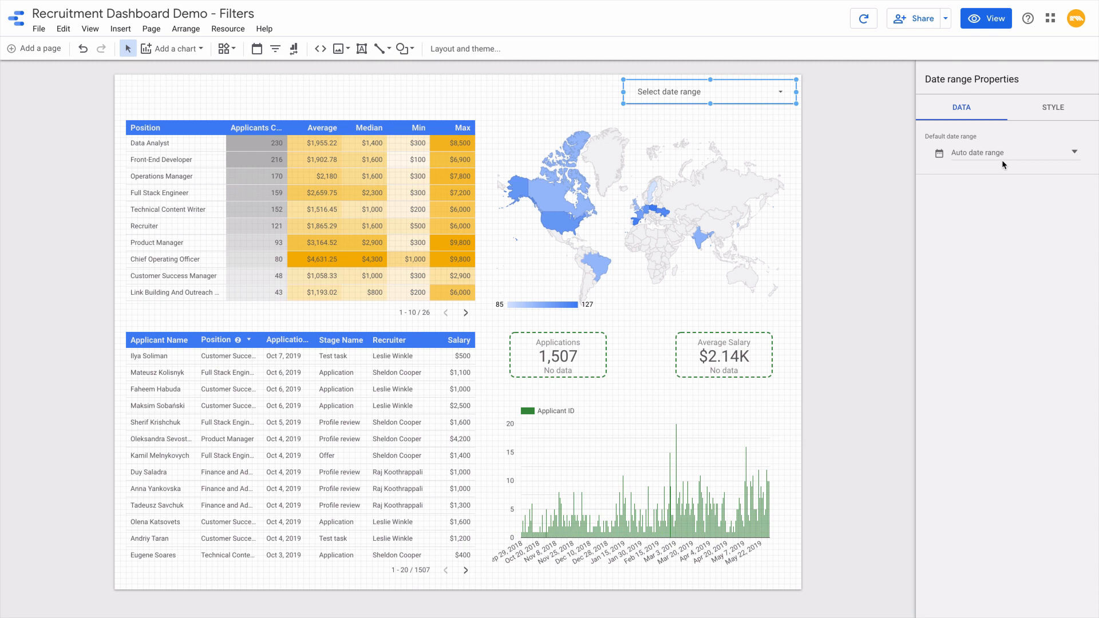
- Preview the report and filter it to Last month with the date range control
click(986, 18)
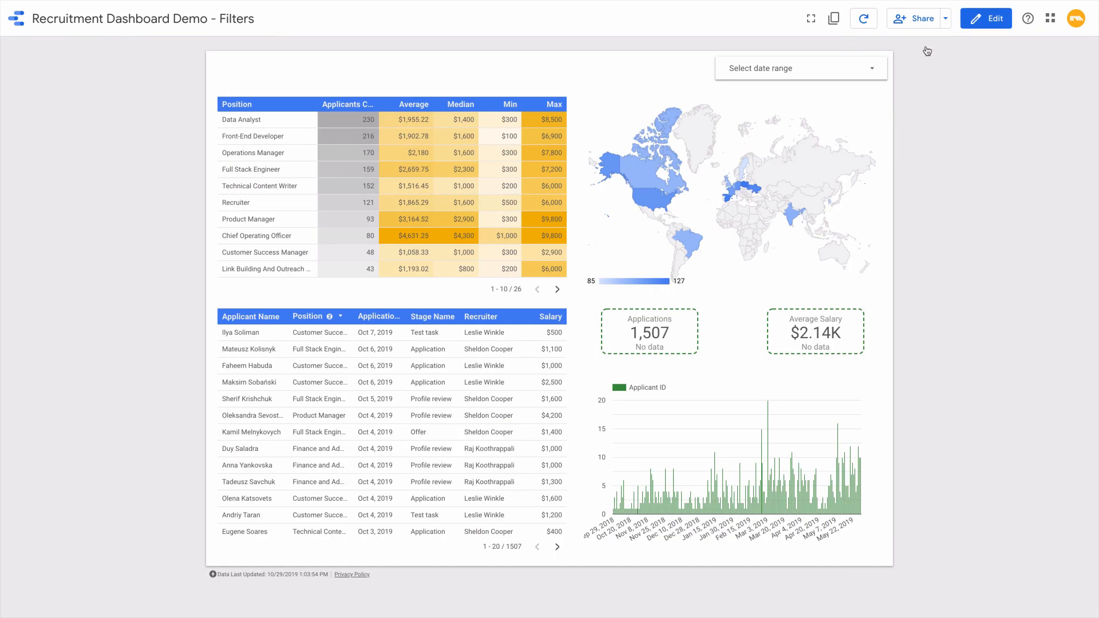
click(862, 69)
click(864, 80)
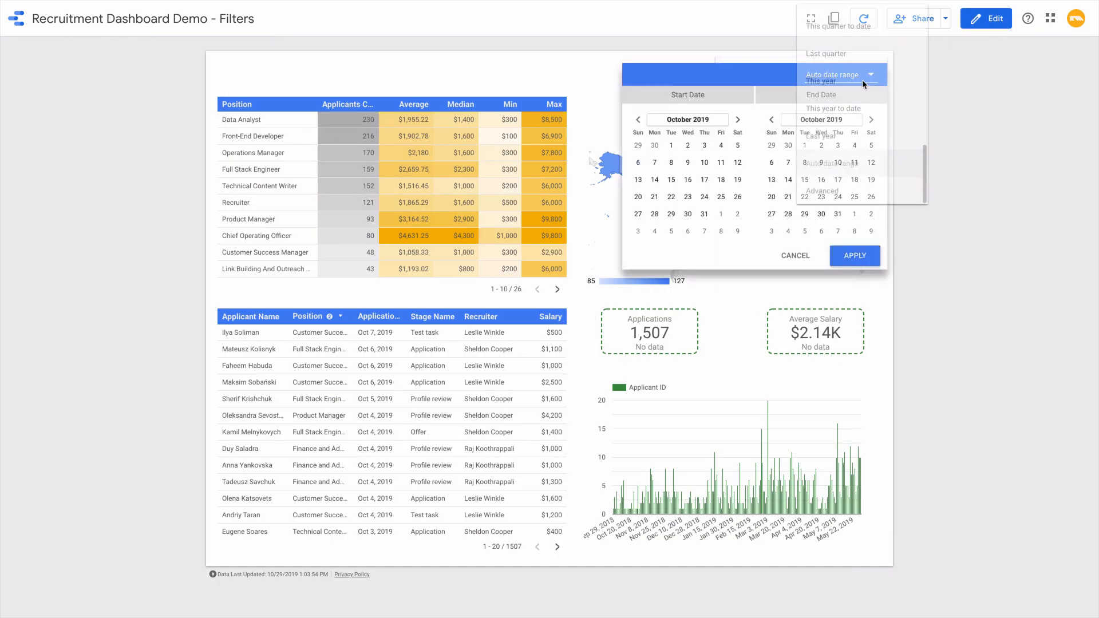
scroll(830, 109, up, 3)
click(824, 94)
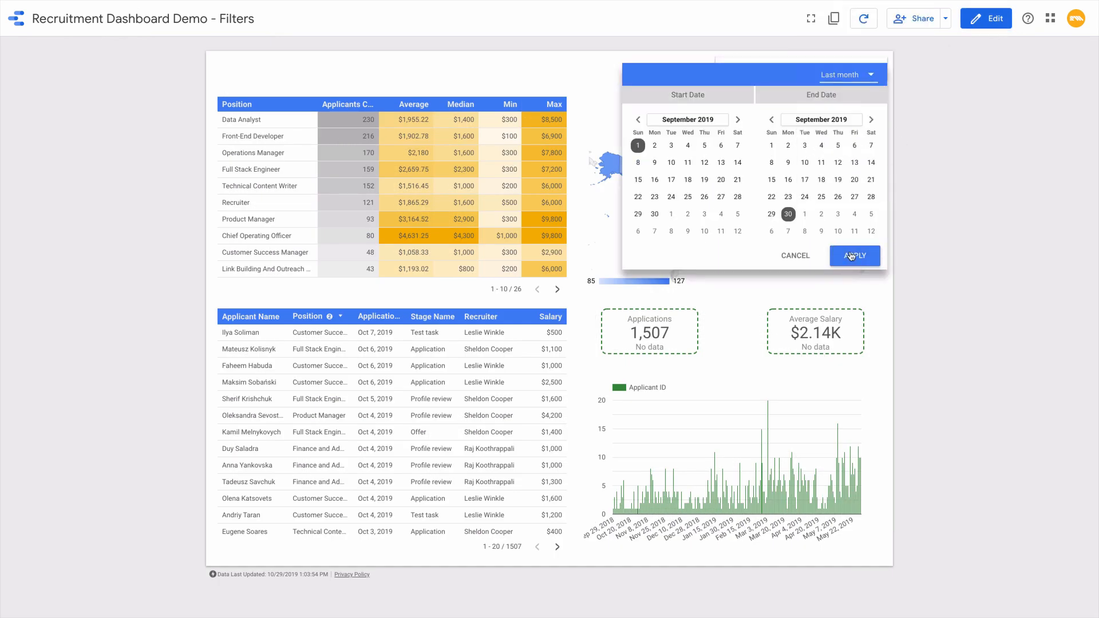
click(852, 257)
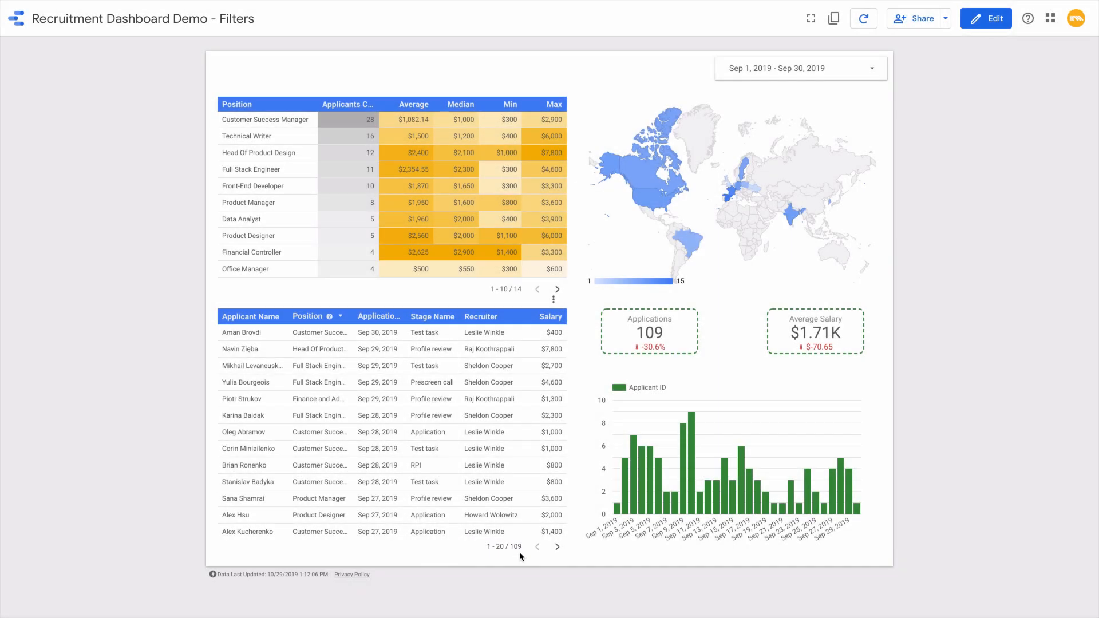
- Return to editing the report and set the date range control's default date range to Last month
click(990, 22)
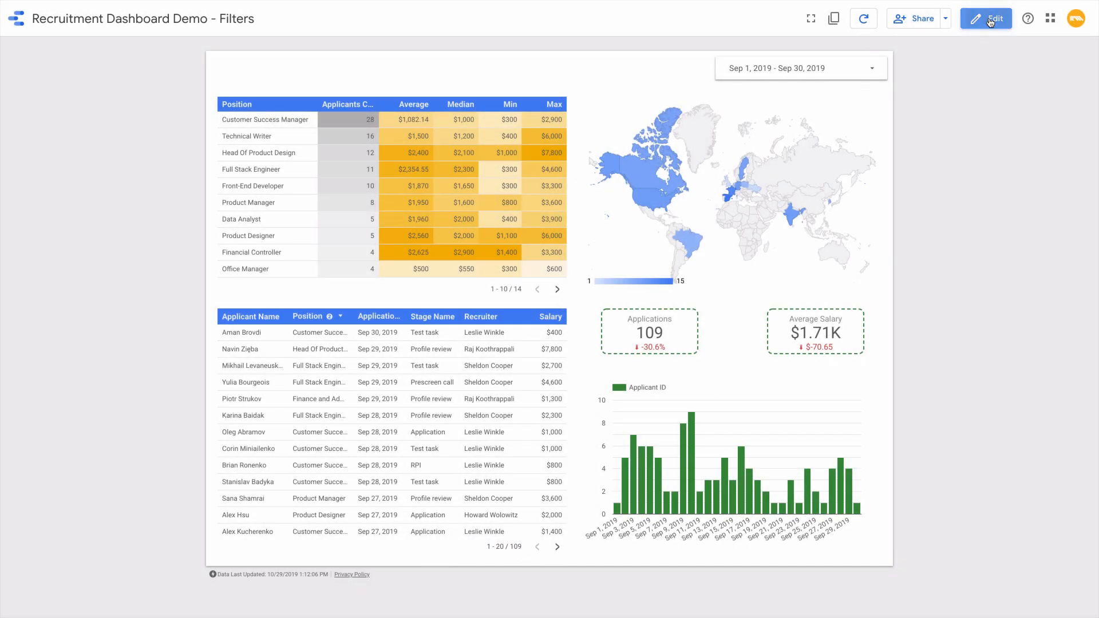
click(740, 95)
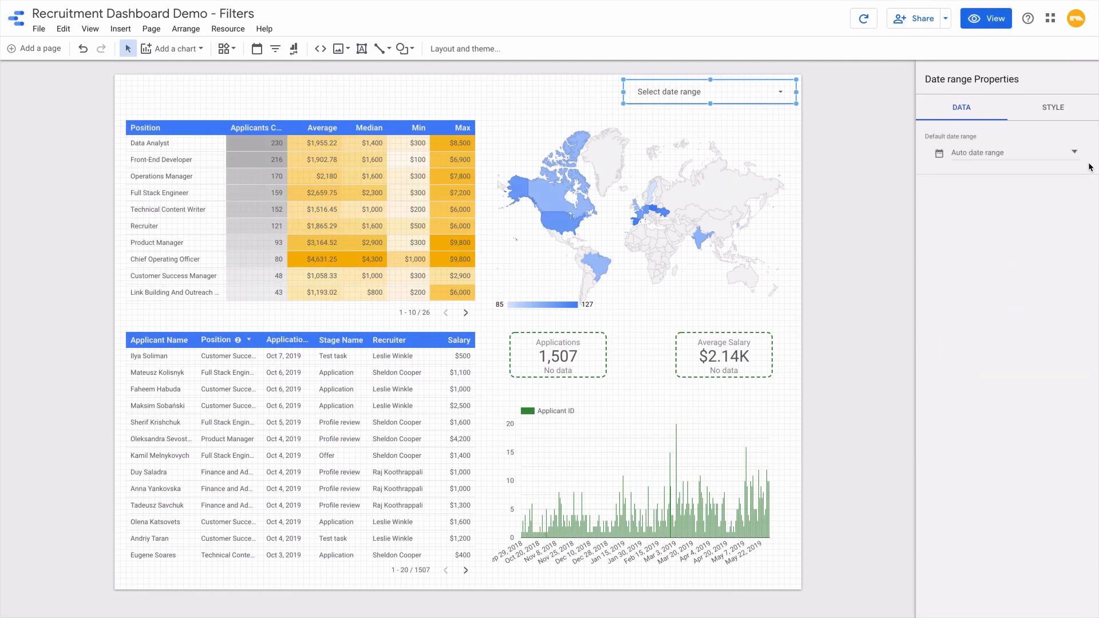
click(1075, 153)
click(1044, 163)
scroll(1042, 172, up, 3)
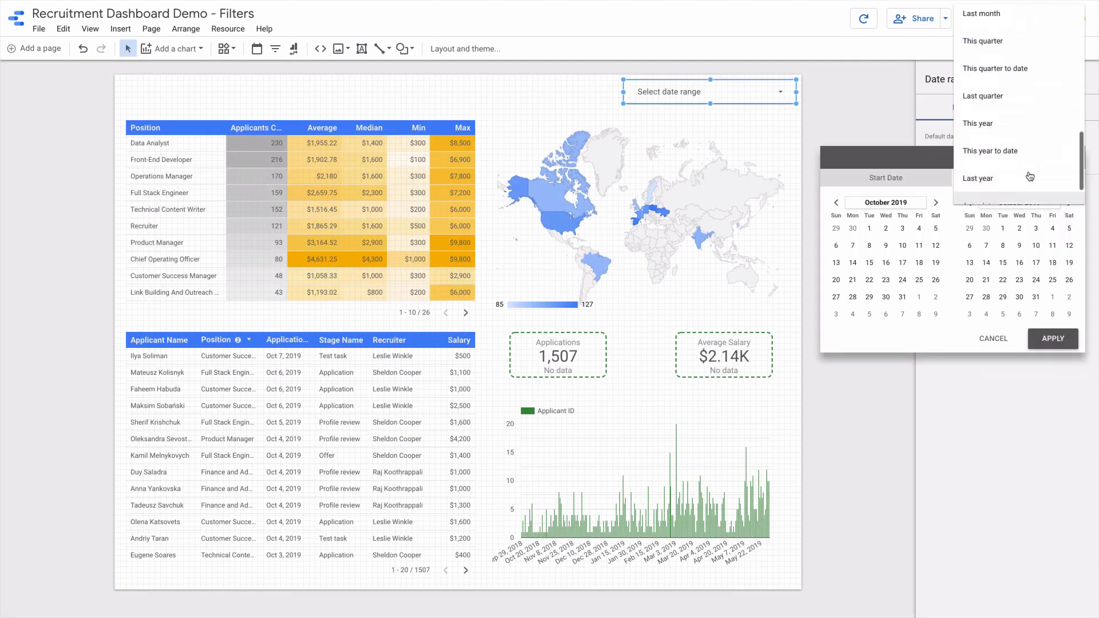
click(1052, 338)
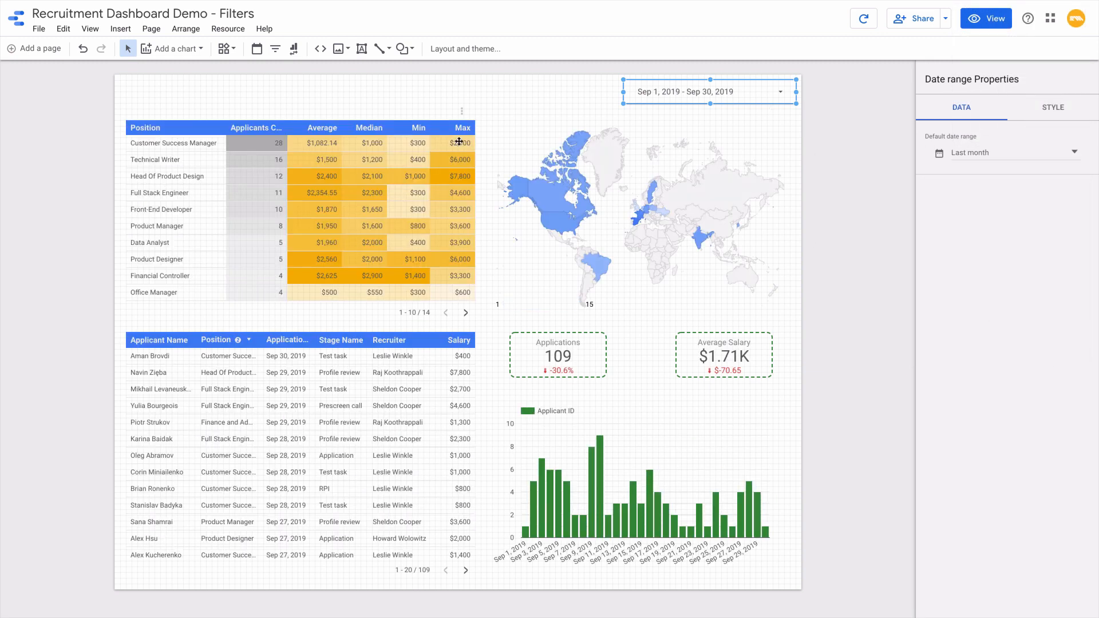
- Add a filter control on the empty canvas area above the position table and set its dimension to Country
click(275, 50)
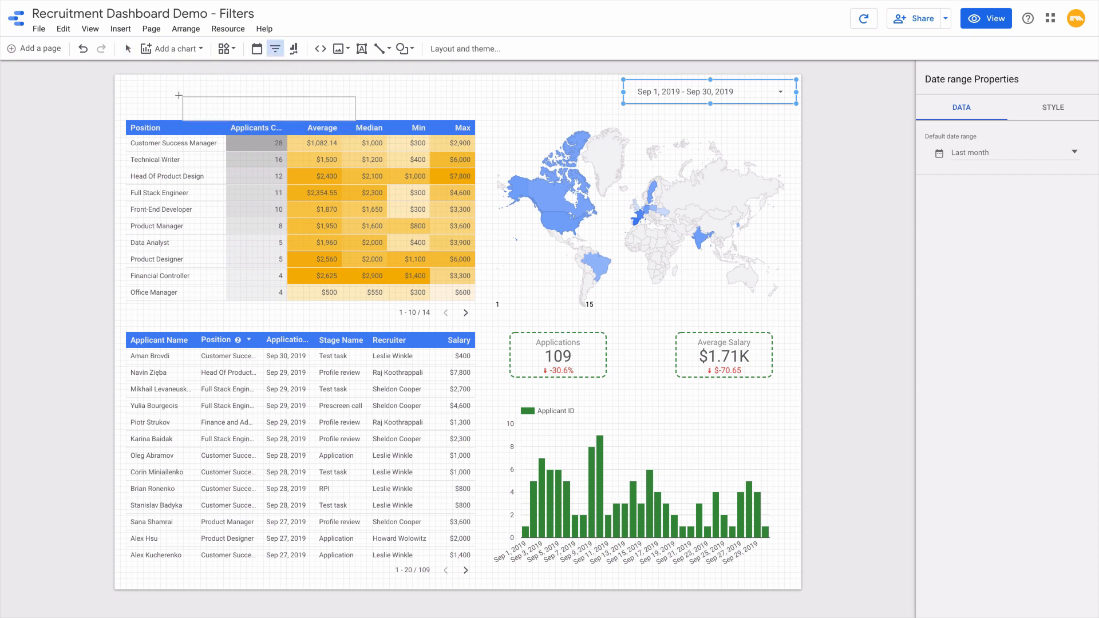
click(121, 83)
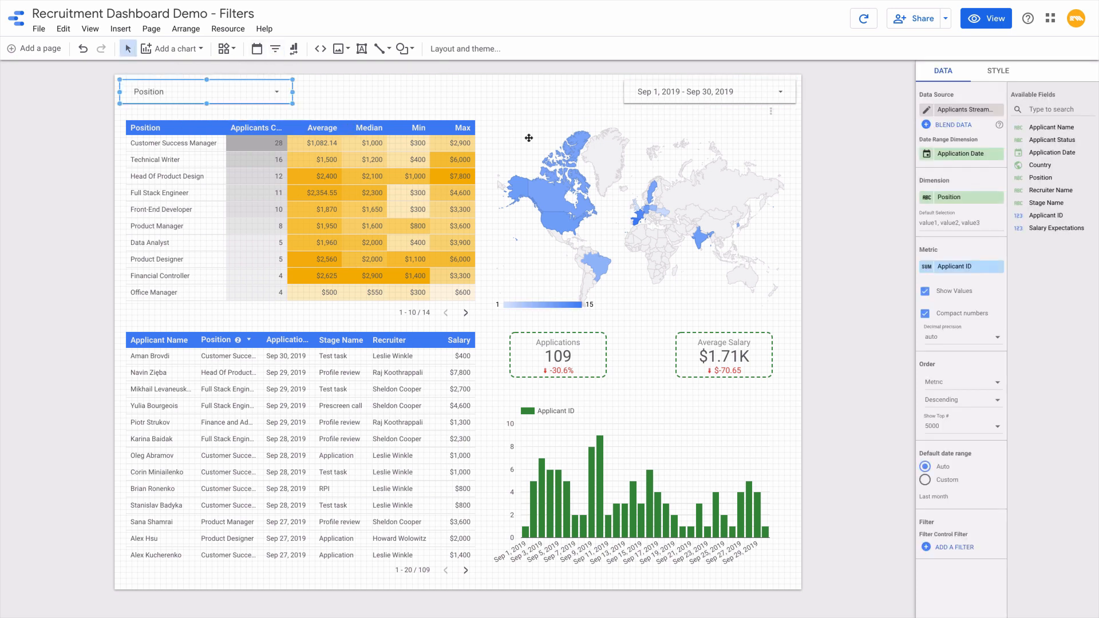
click(954, 197)
click(930, 226)
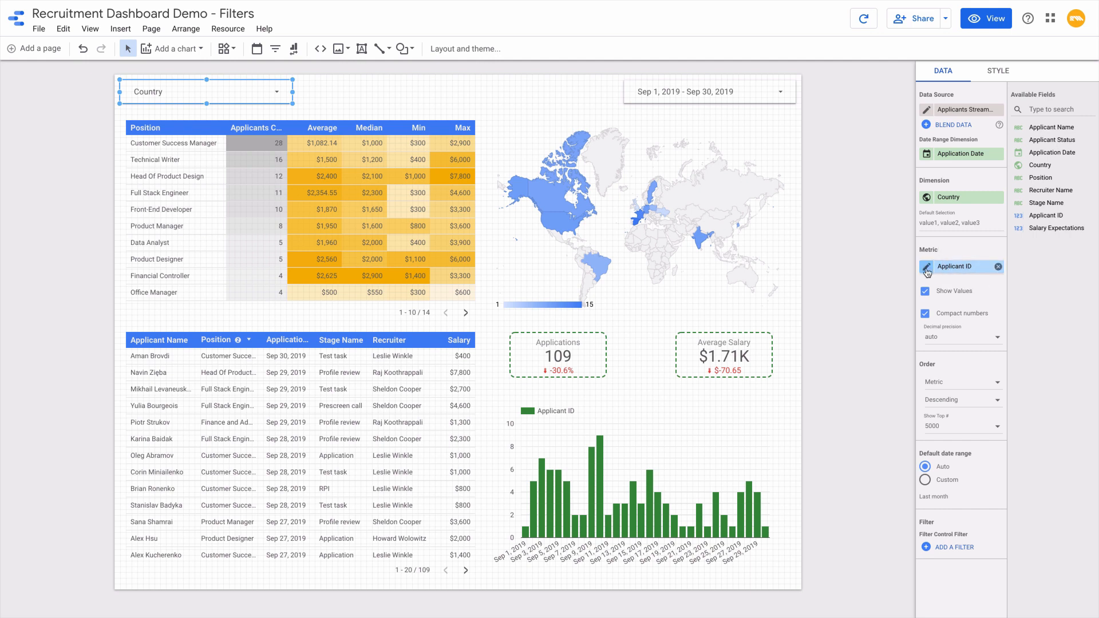
- Change the Country filter's Applicant ID metric to the Count aggregation and rename it Count
click(927, 268)
click(804, 299)
text(Count)
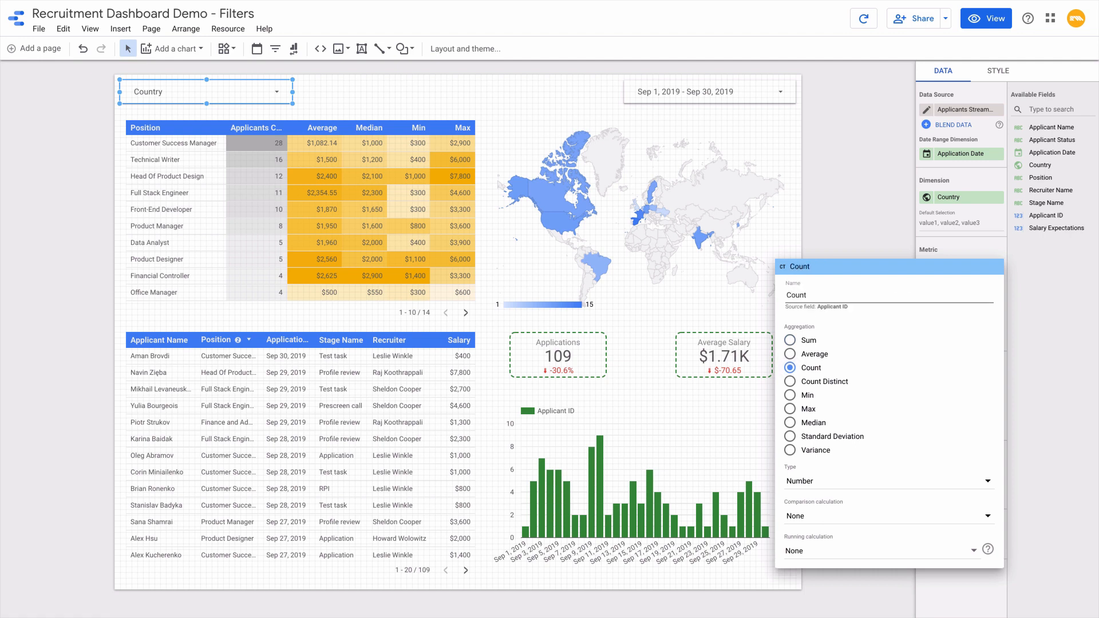
key(Return)
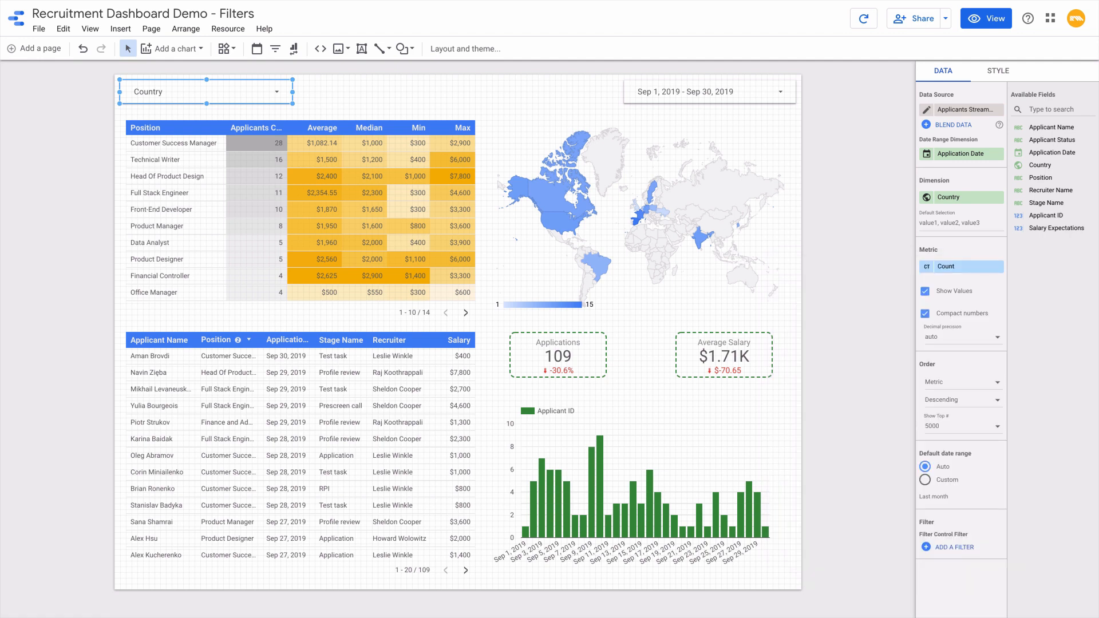
- Preview the report and filter it to only United States with the Country filter
click(995, 25)
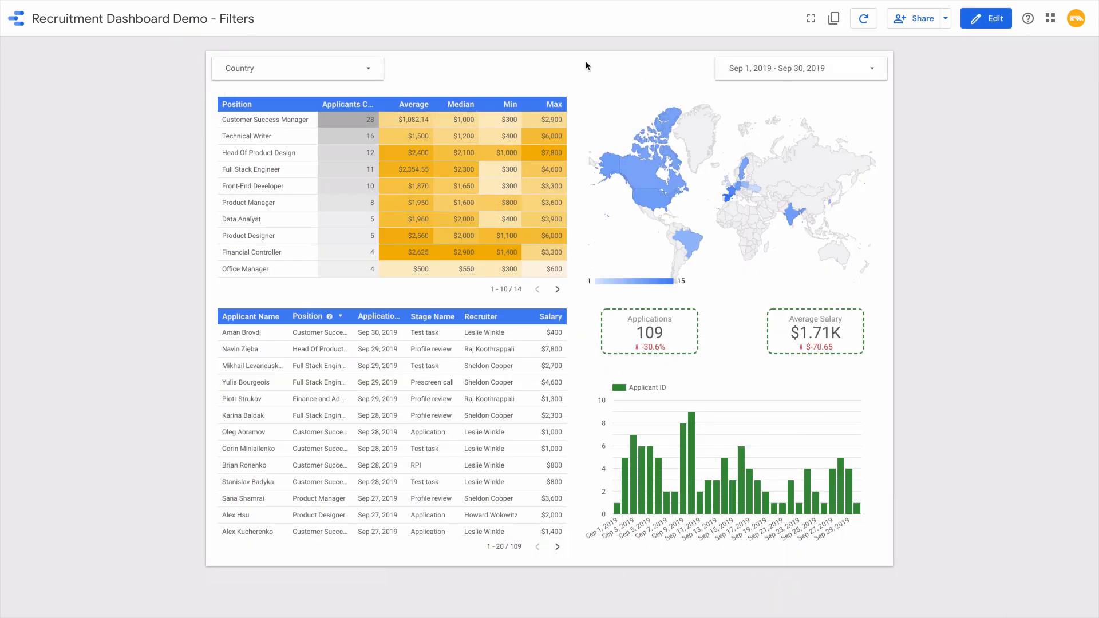
click(372, 69)
mouse_move(353, 201)
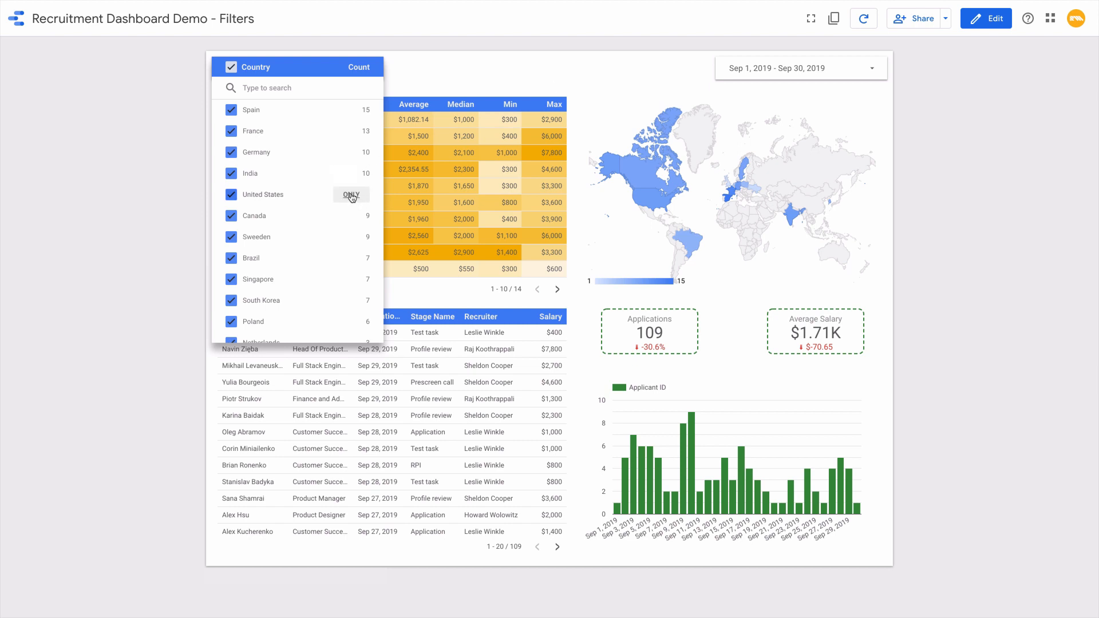
click(352, 195)
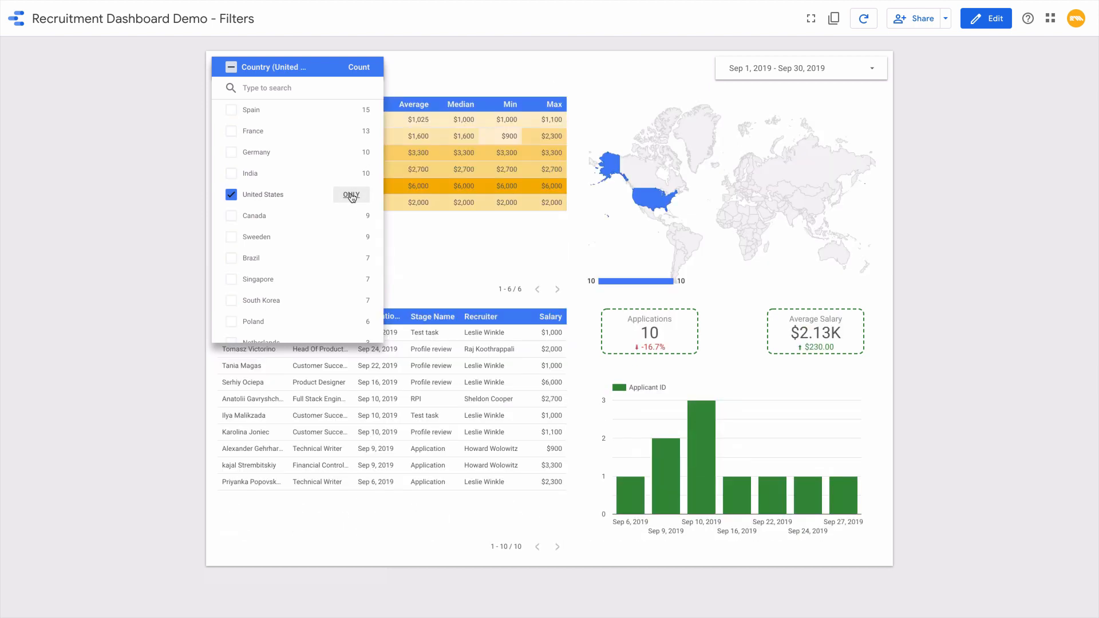
click(952, 170)
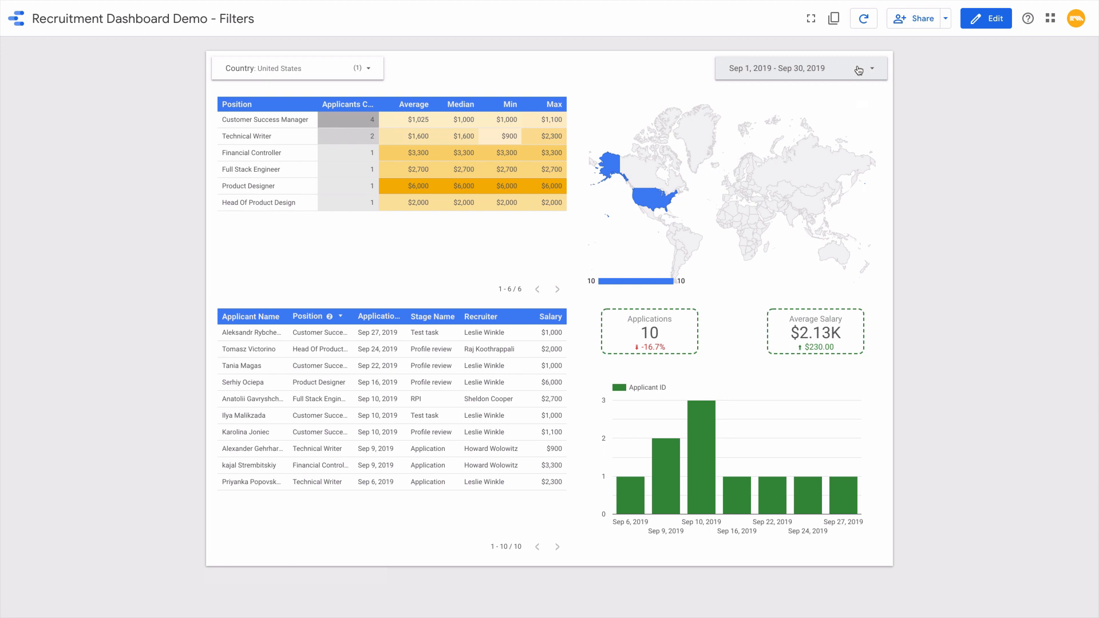
- Return to editing and duplicate the Country filter control, placing the copy between the original and the date range control
click(986, 18)
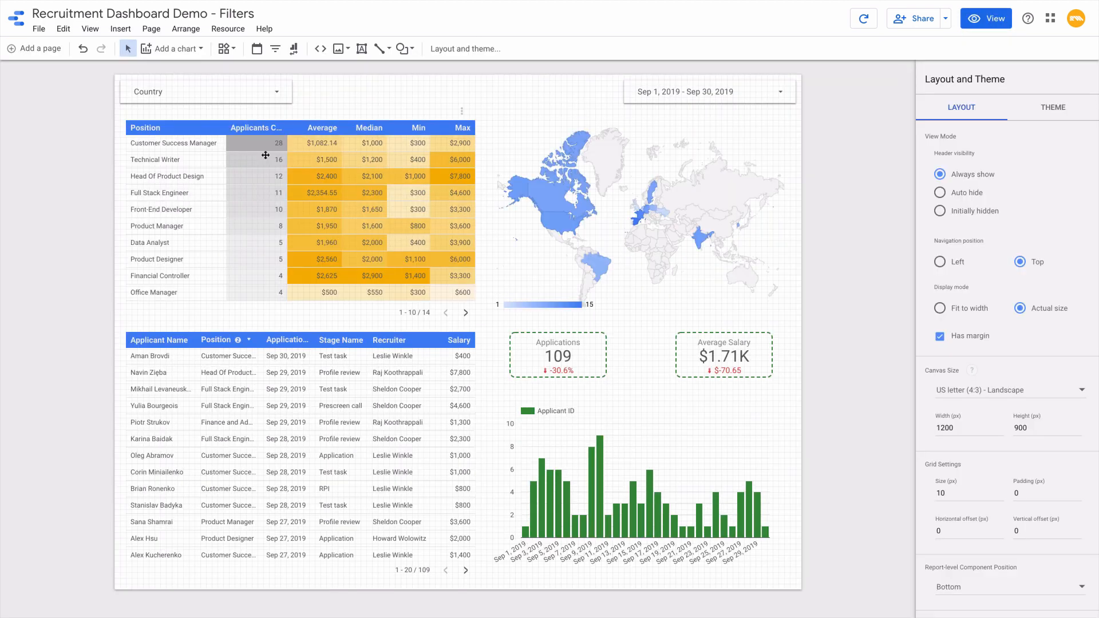
click(210, 93)
key(ctrl+d)
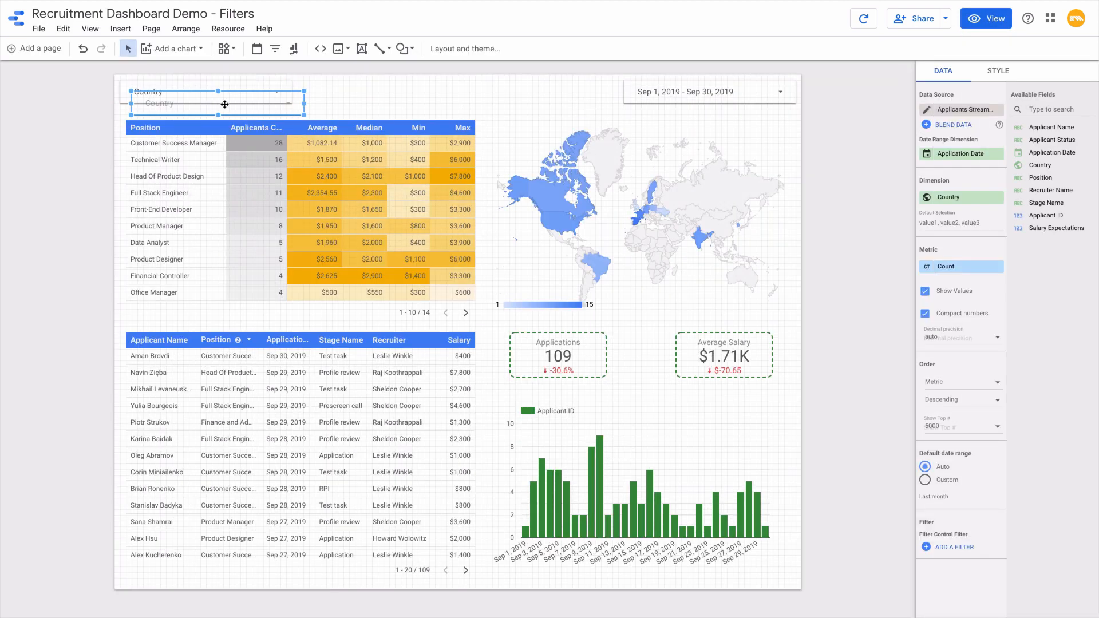
drag(228, 110, 465, 103)
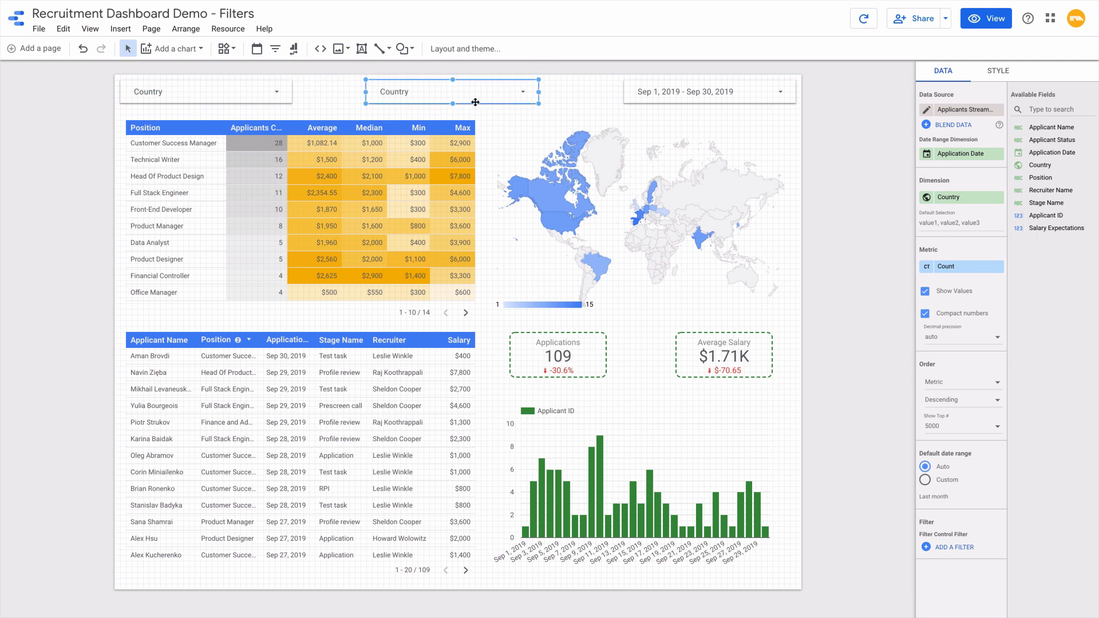
- Set the copied filter control's dimension to Recruiter Name and rename the field Recruiter
click(949, 205)
click(953, 280)
click(927, 198)
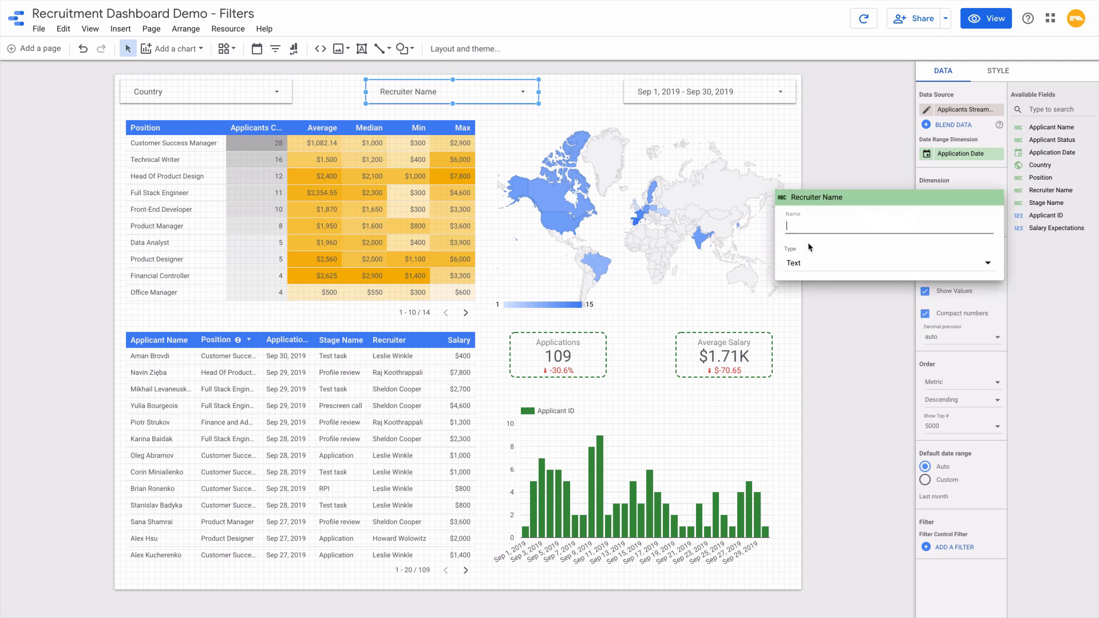
text(Recruiter)
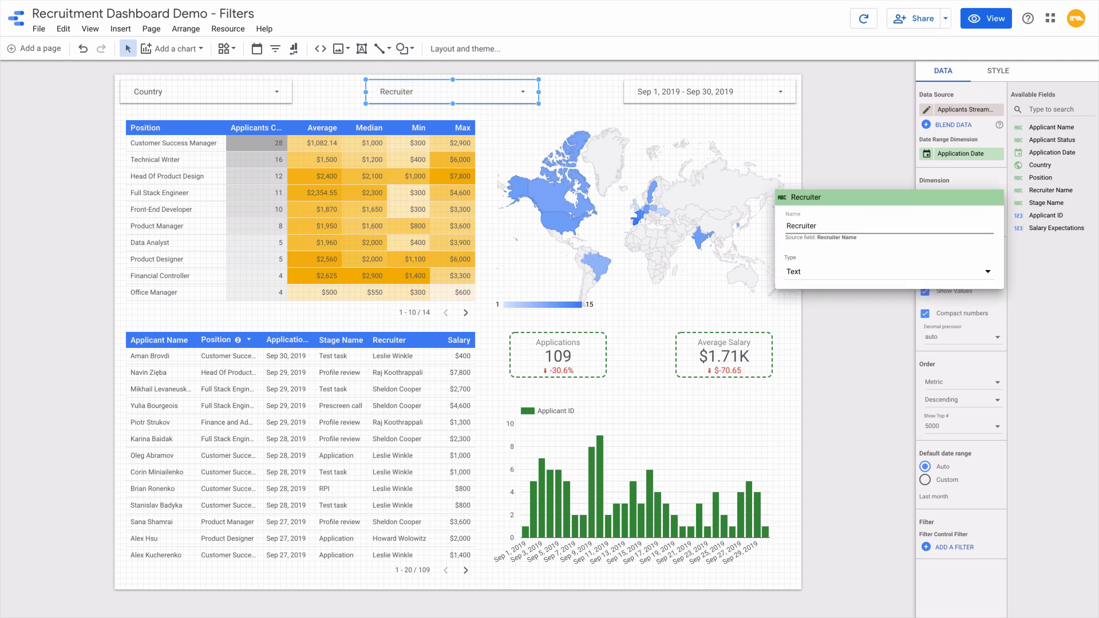
key(Return)
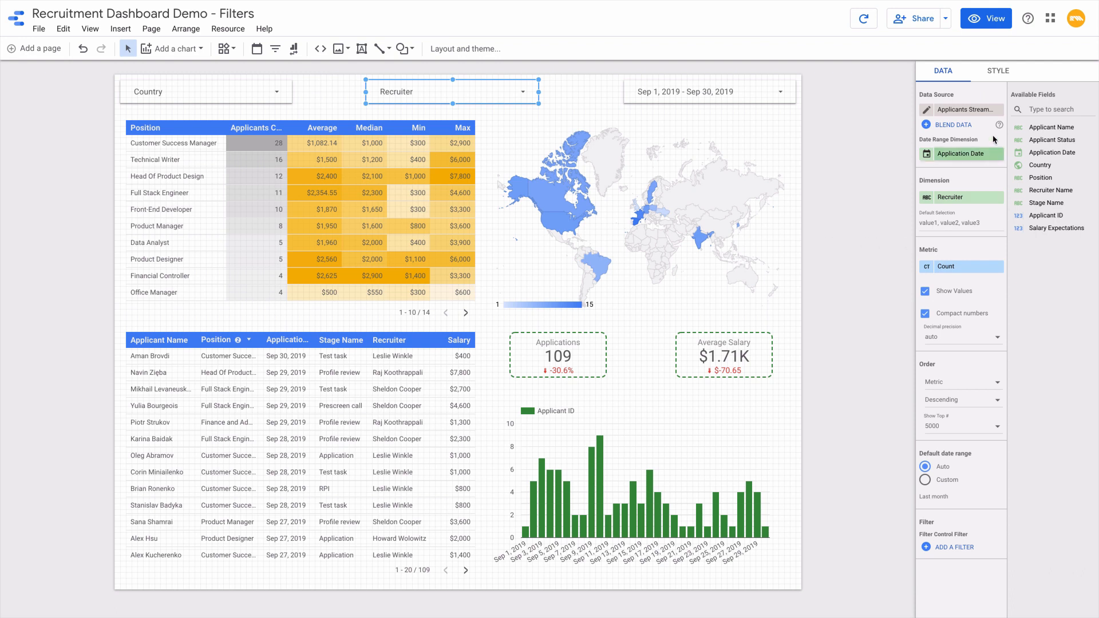
- Preview the report and filter it to only Spain and the first recruiter listed
click(973, 18)
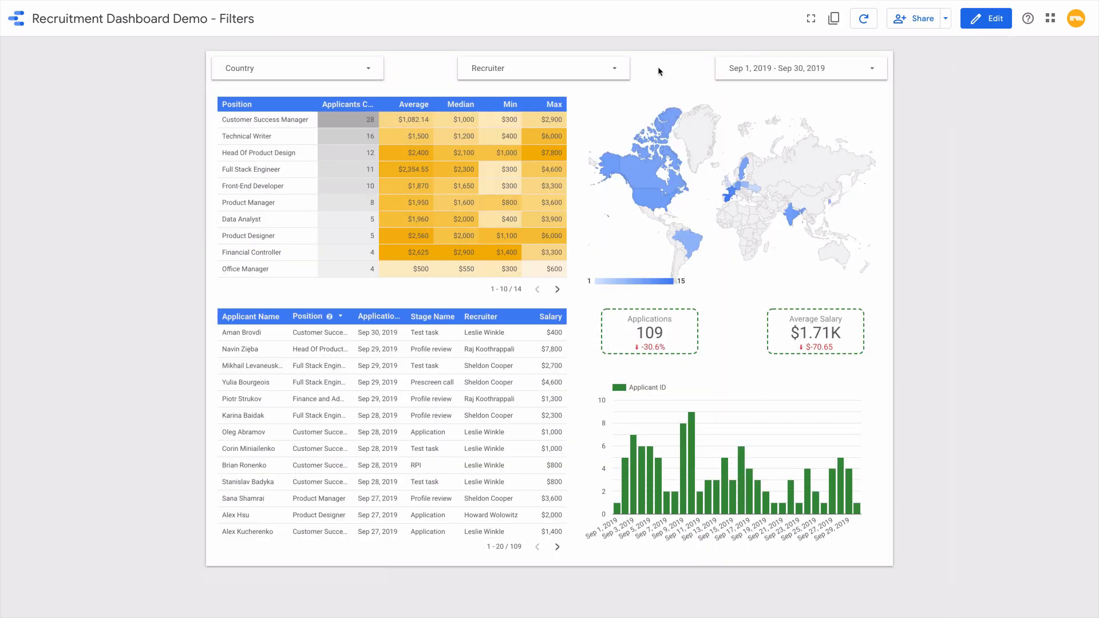
click(621, 69)
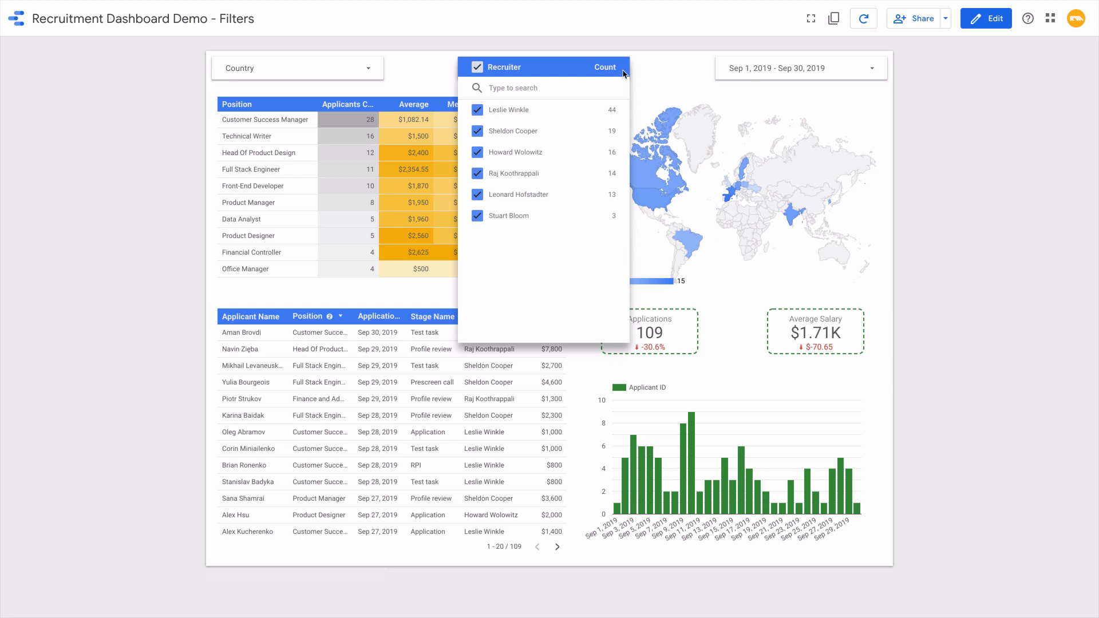
click(366, 69)
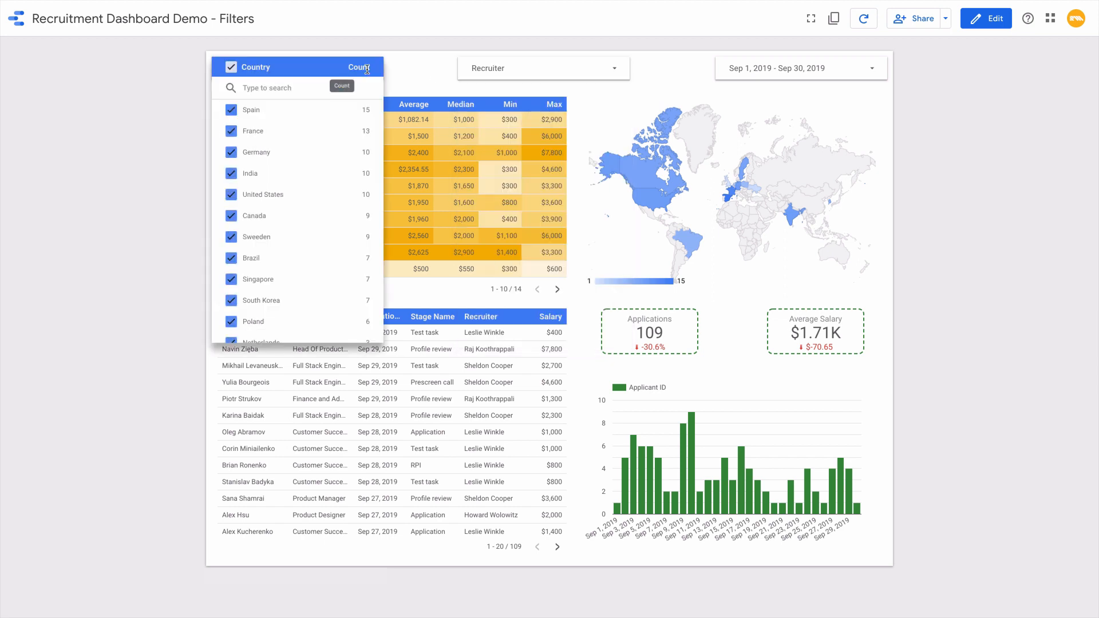
click(352, 111)
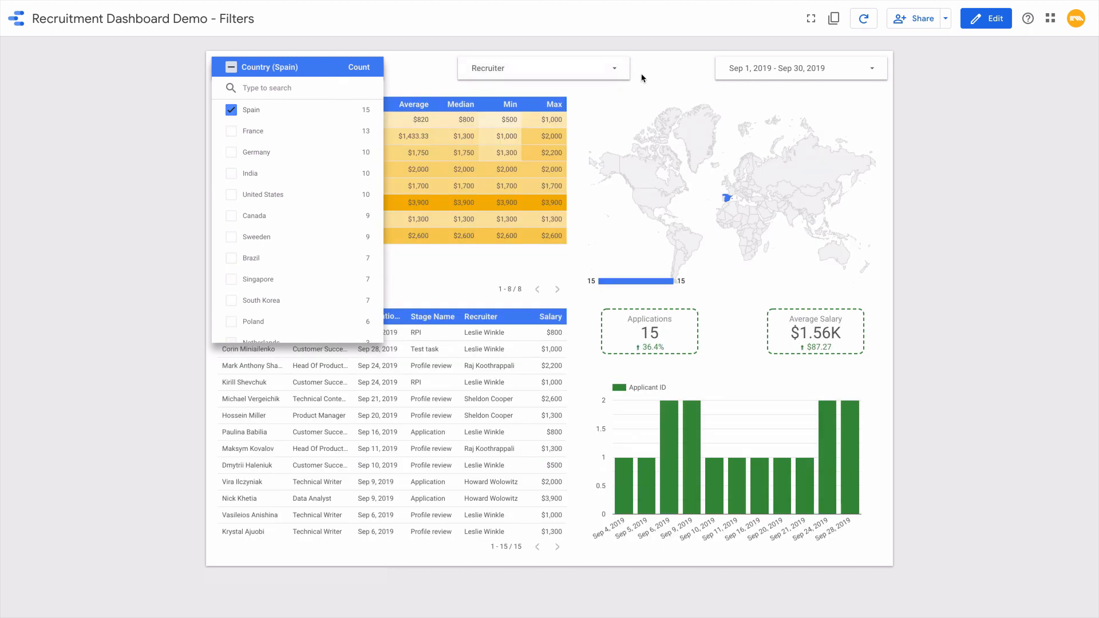
click(615, 75)
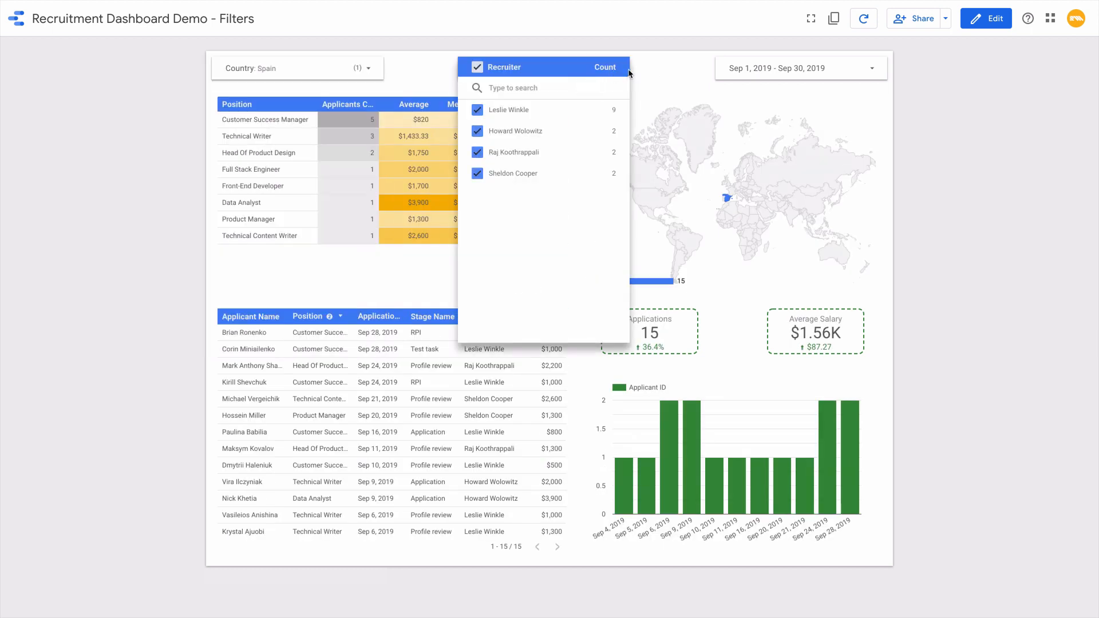
click(600, 111)
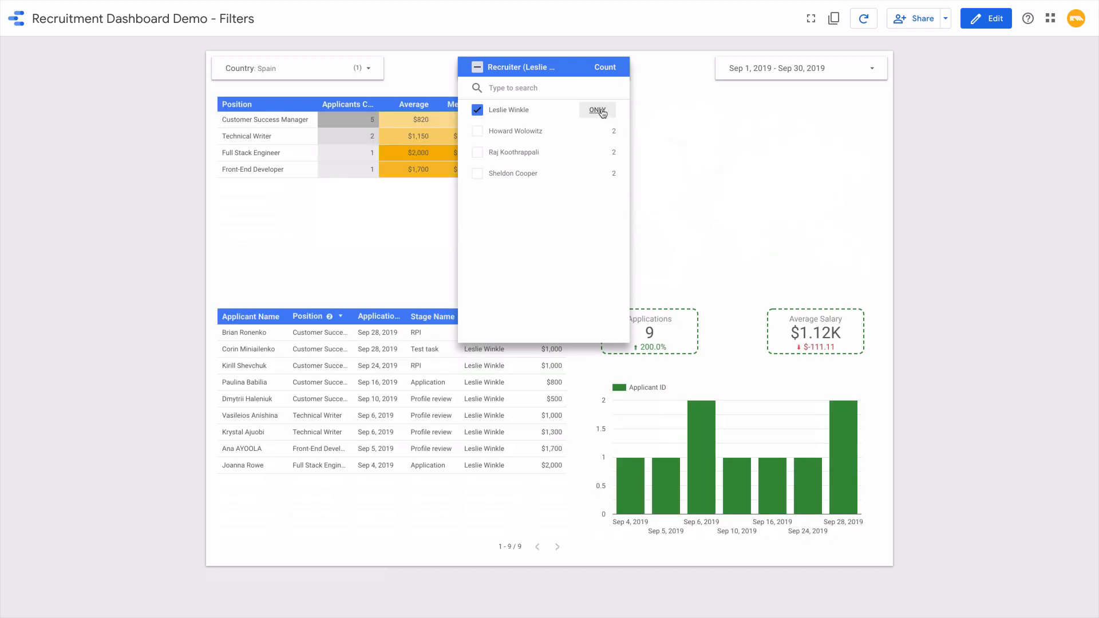
click(659, 73)
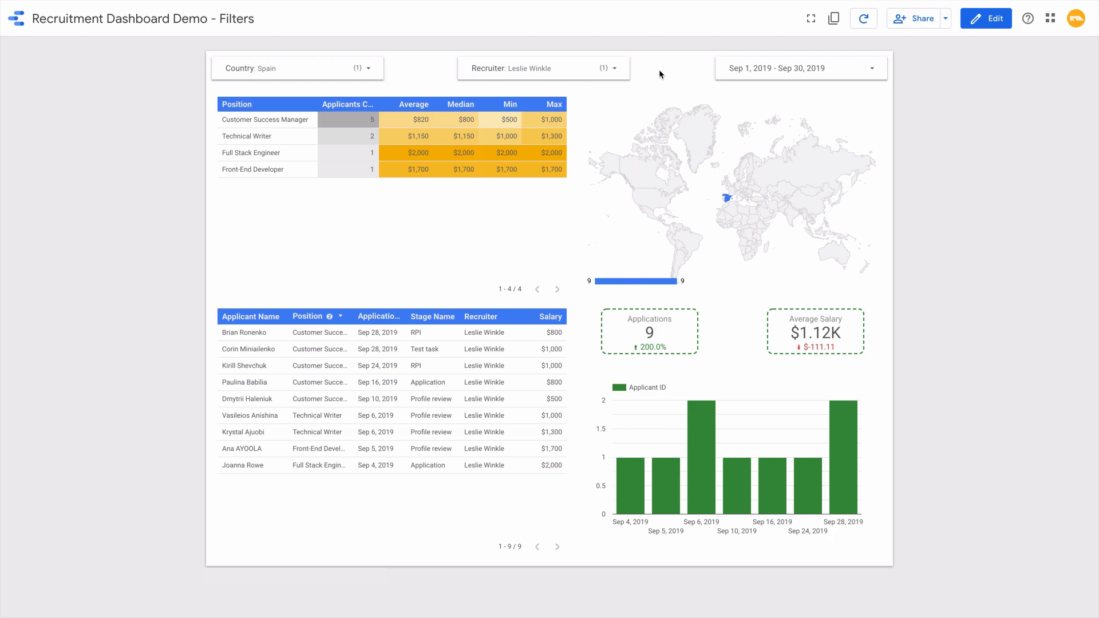
- Filter the previewed report to Last quarter with the date range control
click(873, 70)
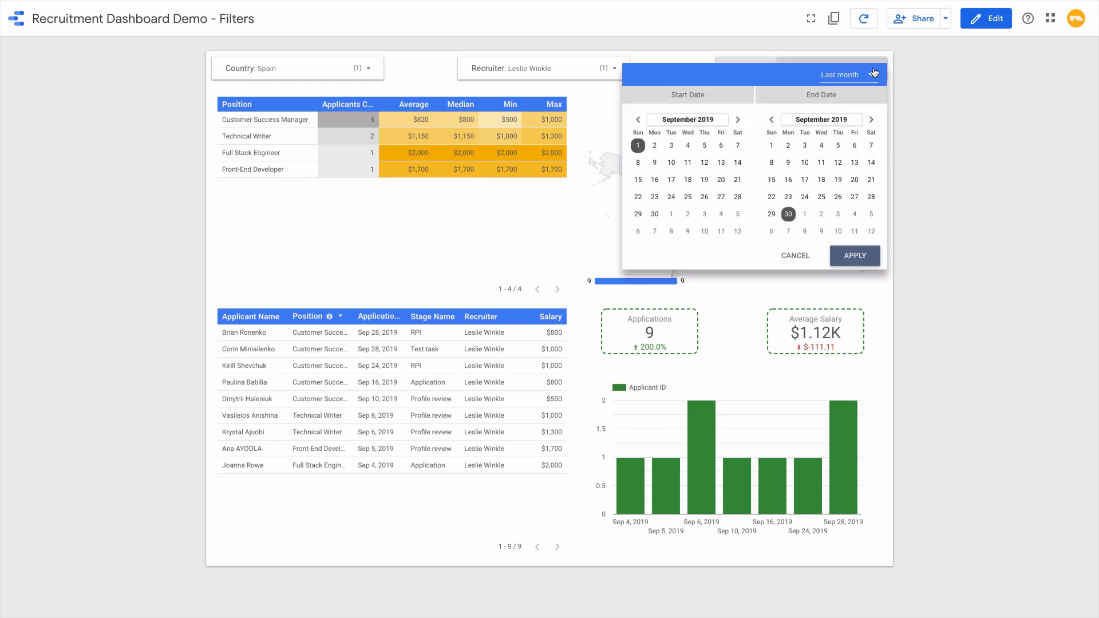
click(868, 74)
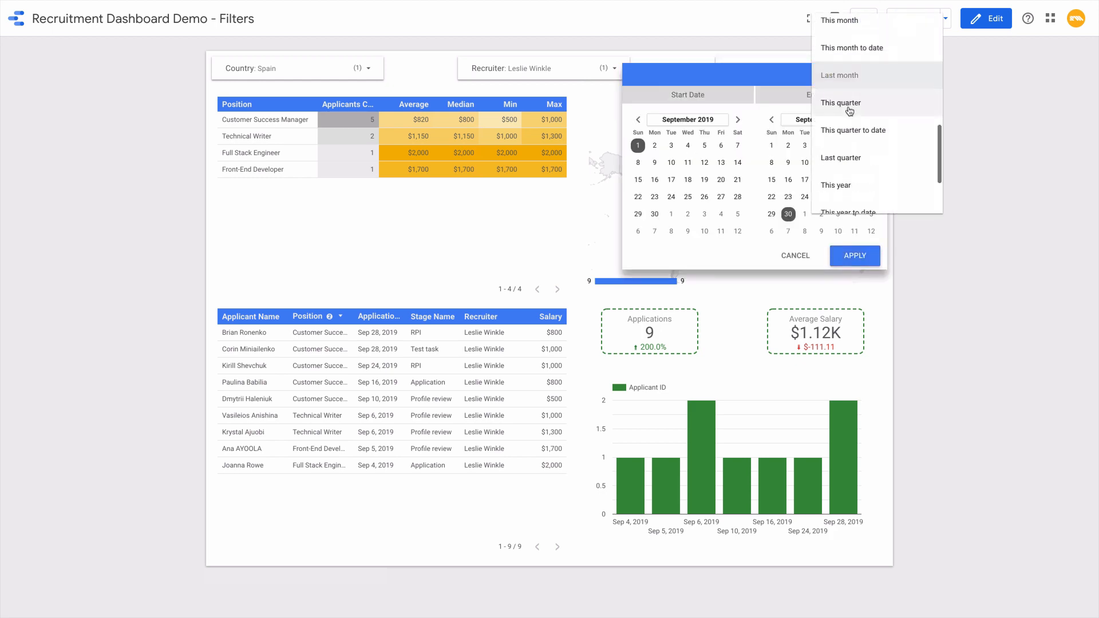
click(845, 166)
click(855, 256)
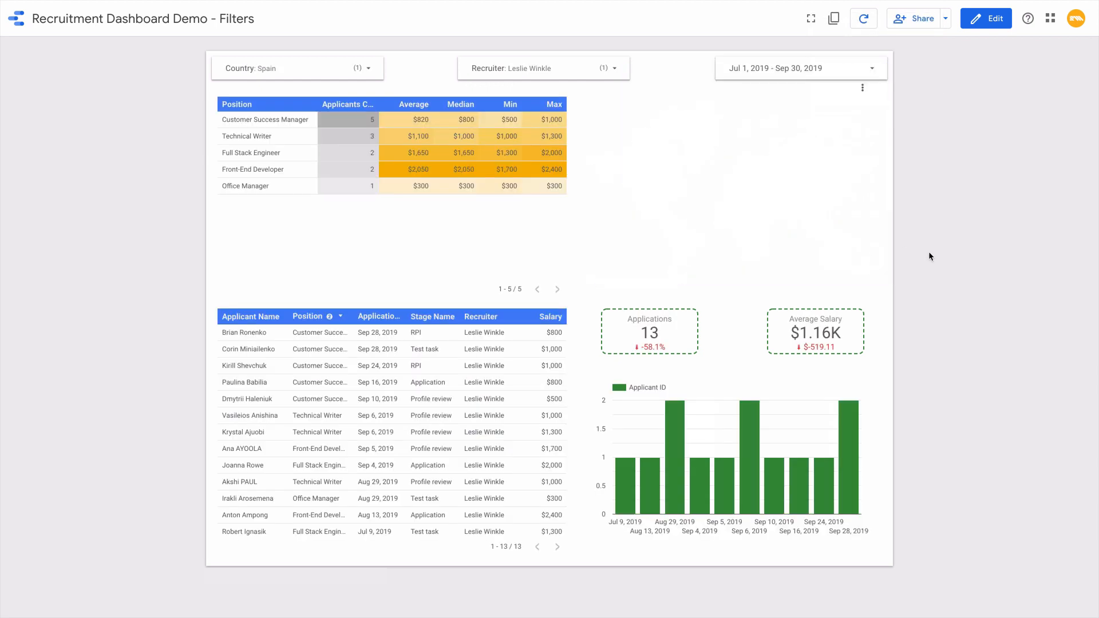
- Return to editing and enable the Apply filter interaction on the position table
click(987, 18)
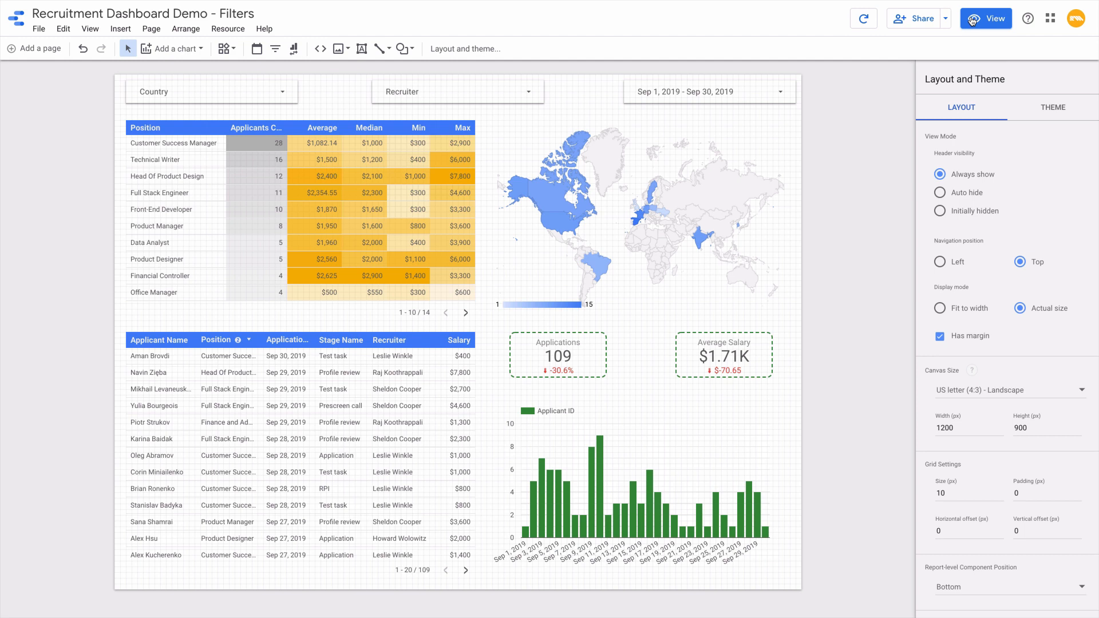
click(368, 197)
scroll(967, 429, down, 6)
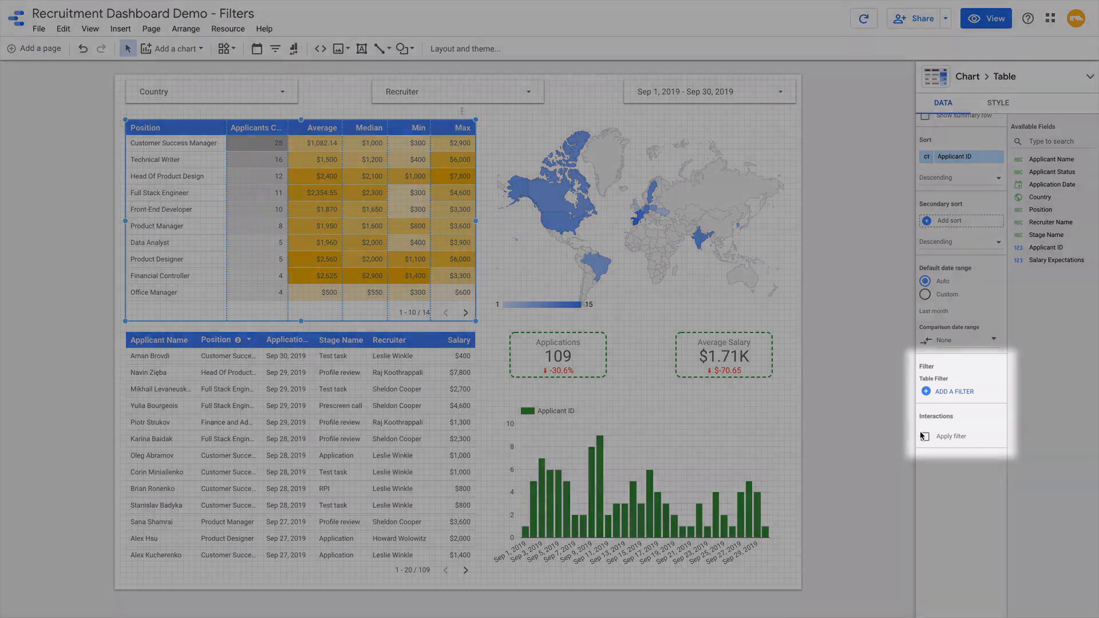
click(925, 436)
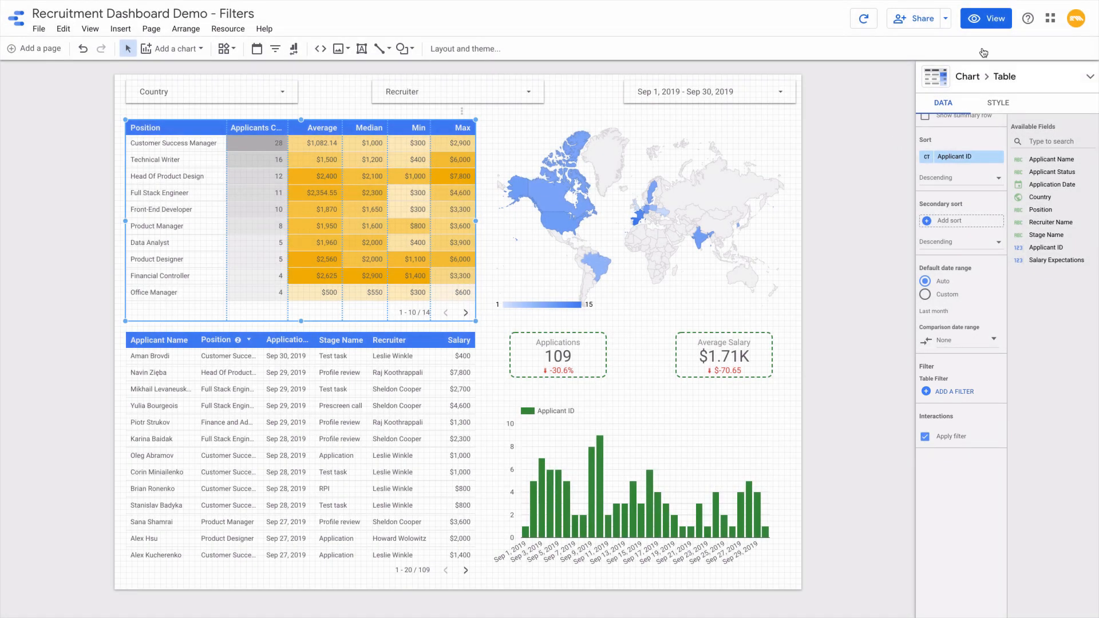
- Preview the report, filter it by the Data Analyst row of the position table, and clear that filter
click(993, 19)
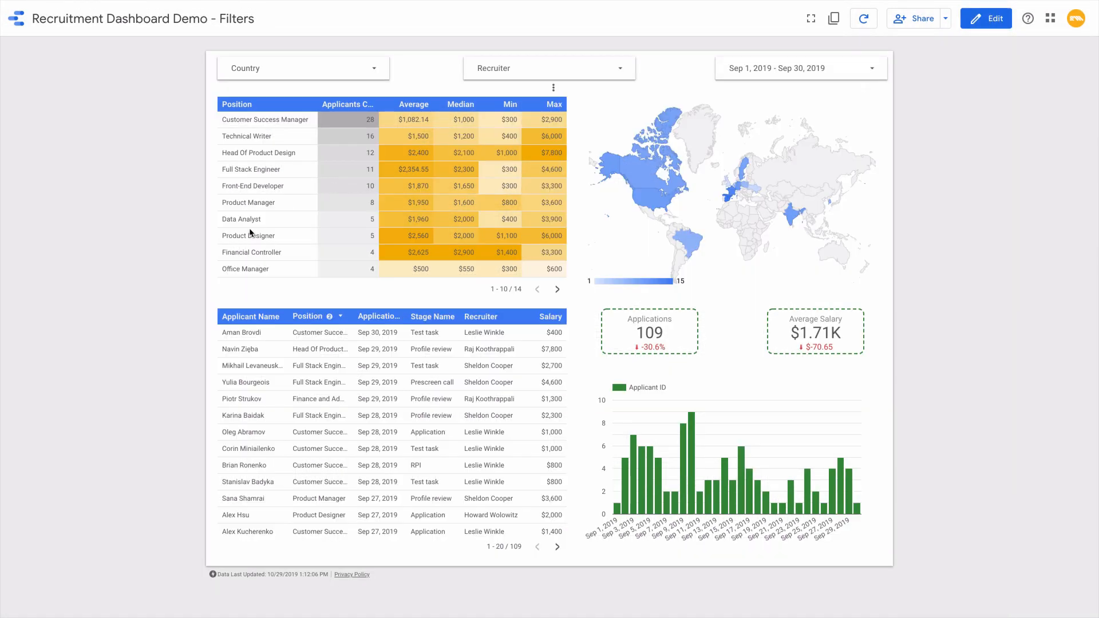
click(261, 219)
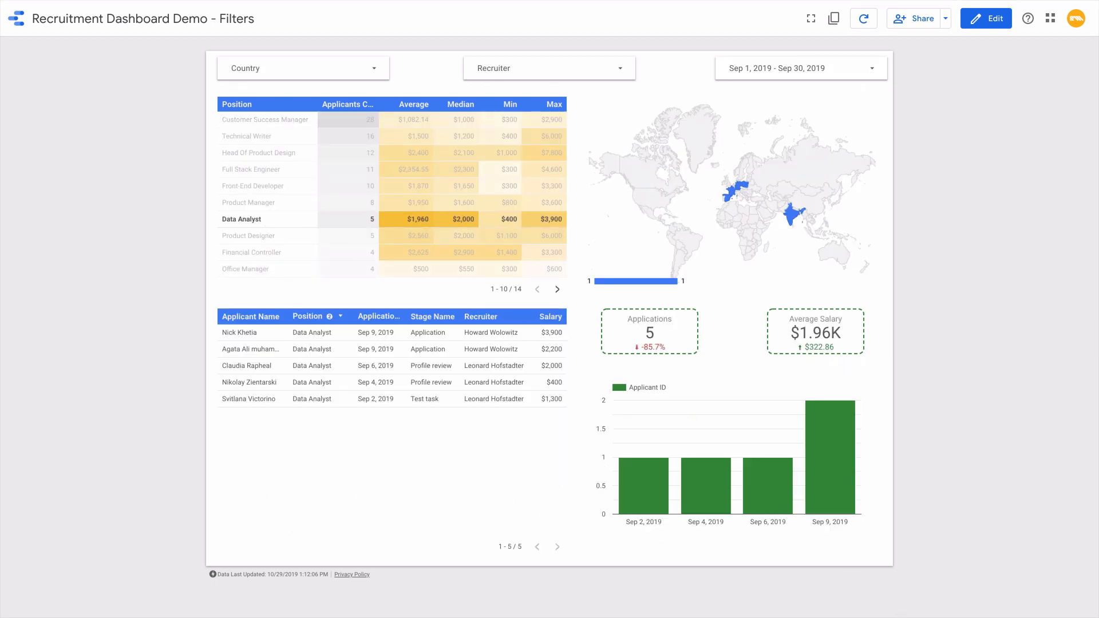
click(268, 220)
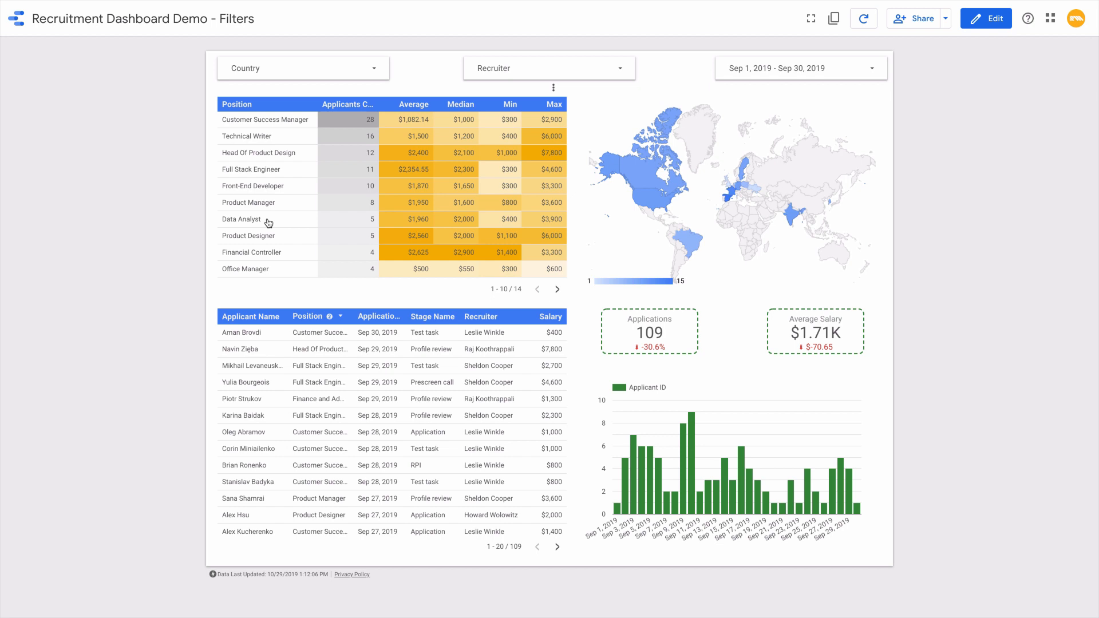
- Return to editing and start a new table filter named Profile review stage on the applicant table
click(985, 19)
click(372, 442)
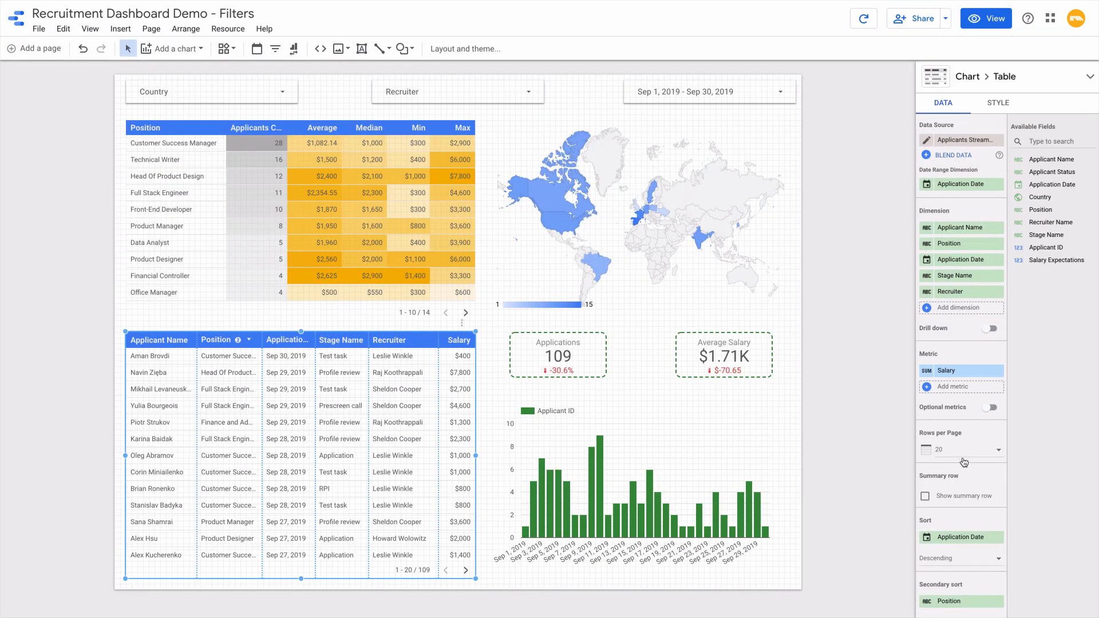
scroll(964, 463, down, 3)
scroll(965, 462, down, 3)
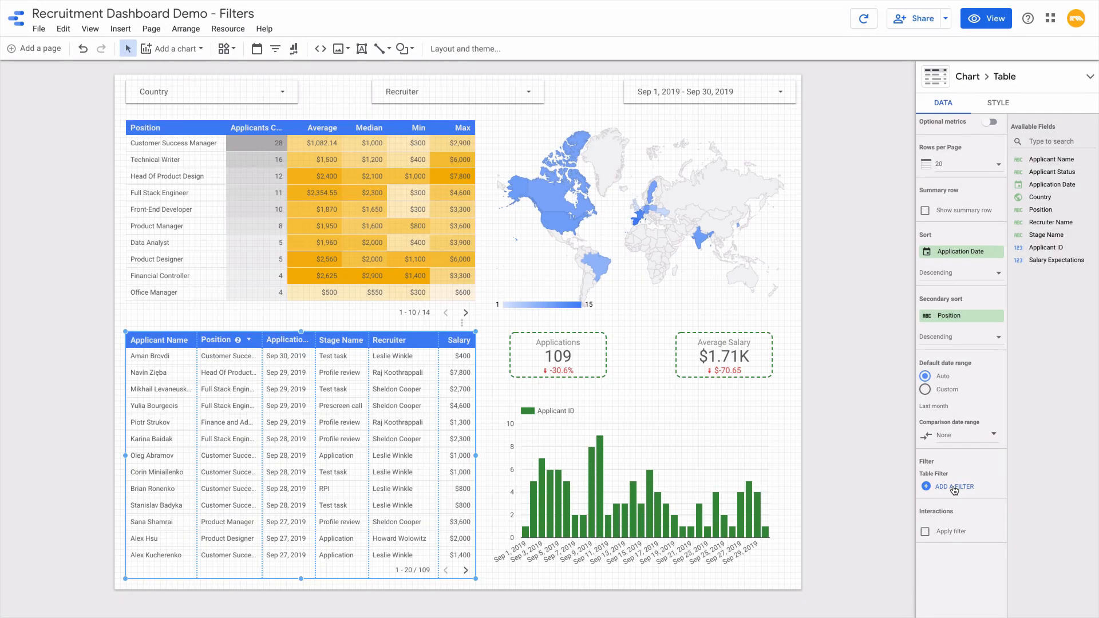
click(954, 486)
click(52, 342)
text(P)
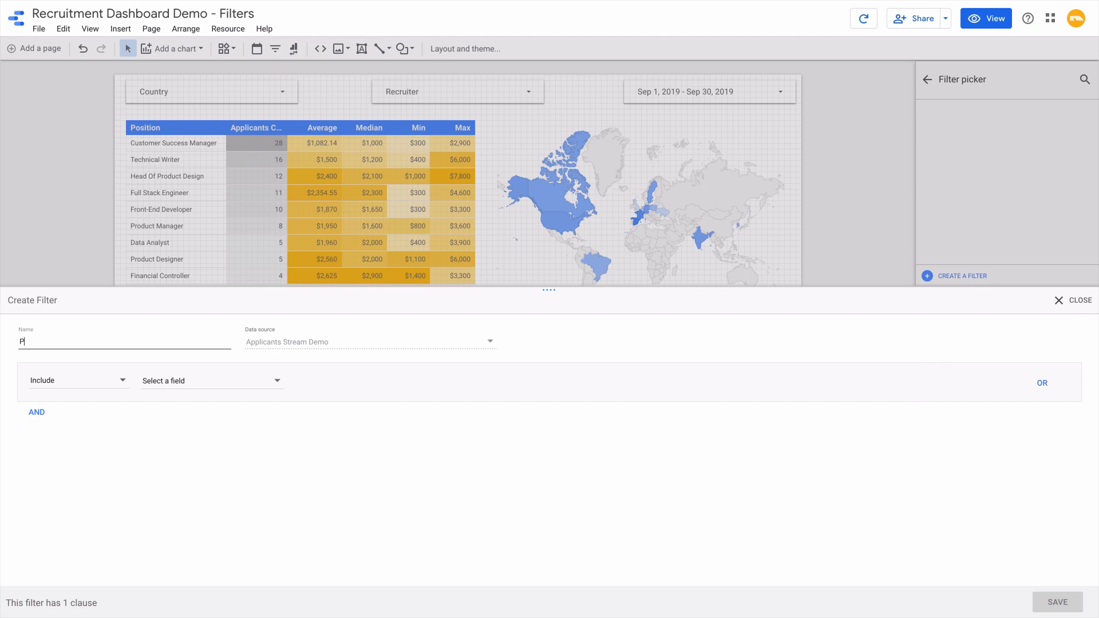
text(rofile review stage)
- Define the filter to include rows whose Stage Name is Equal to (=) Profile review, and save it
click(80, 383)
click(81, 386)
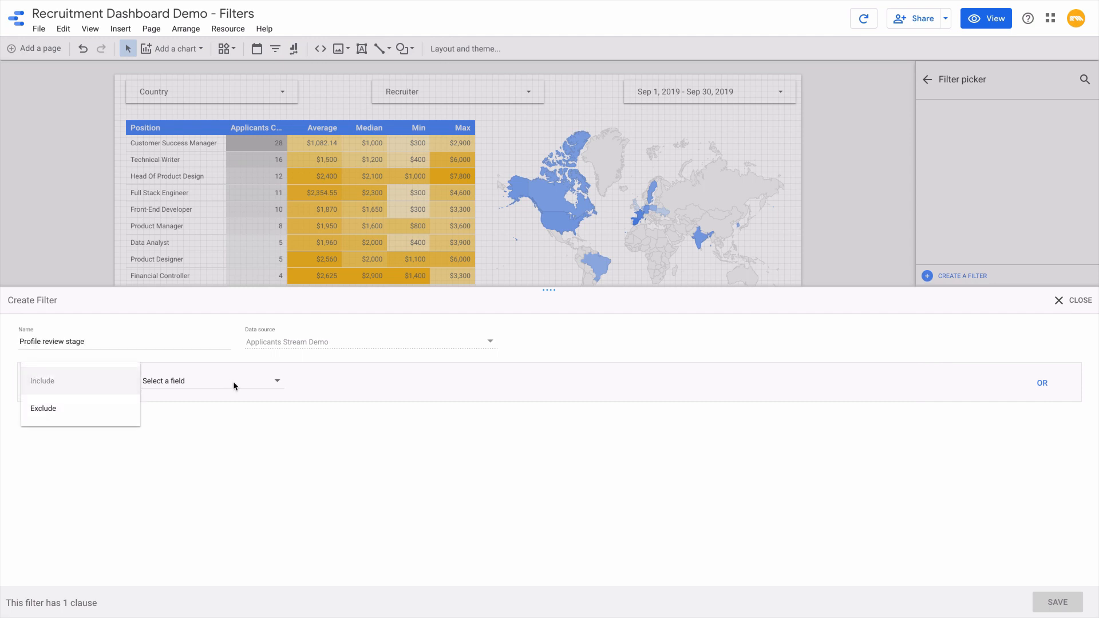
click(267, 387)
click(210, 435)
click(347, 382)
click(344, 384)
text(Profile review)
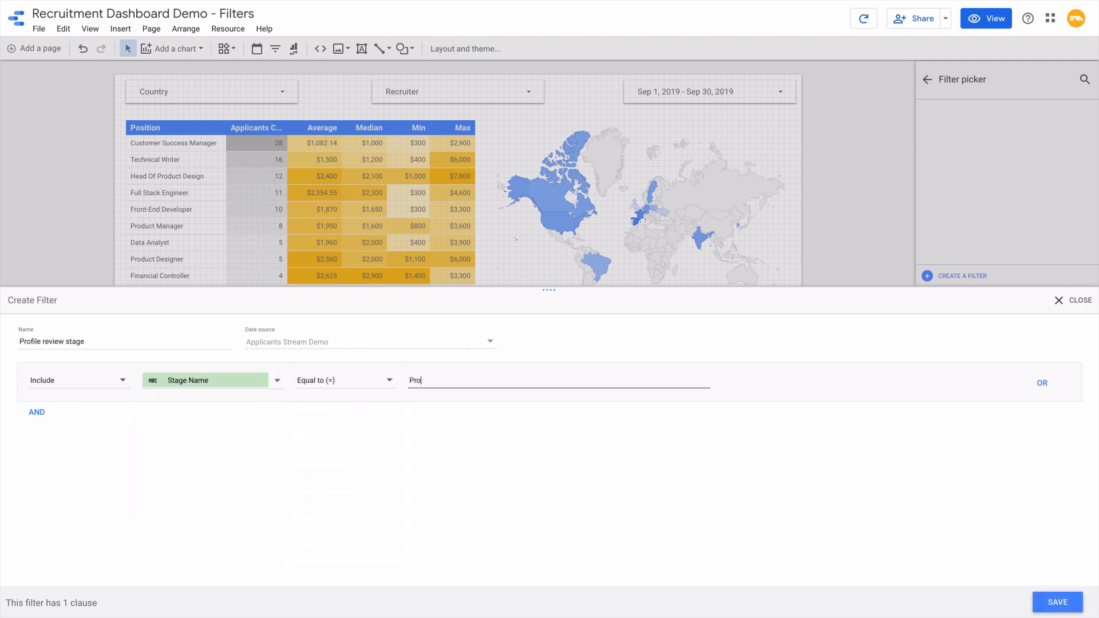
click(1062, 603)
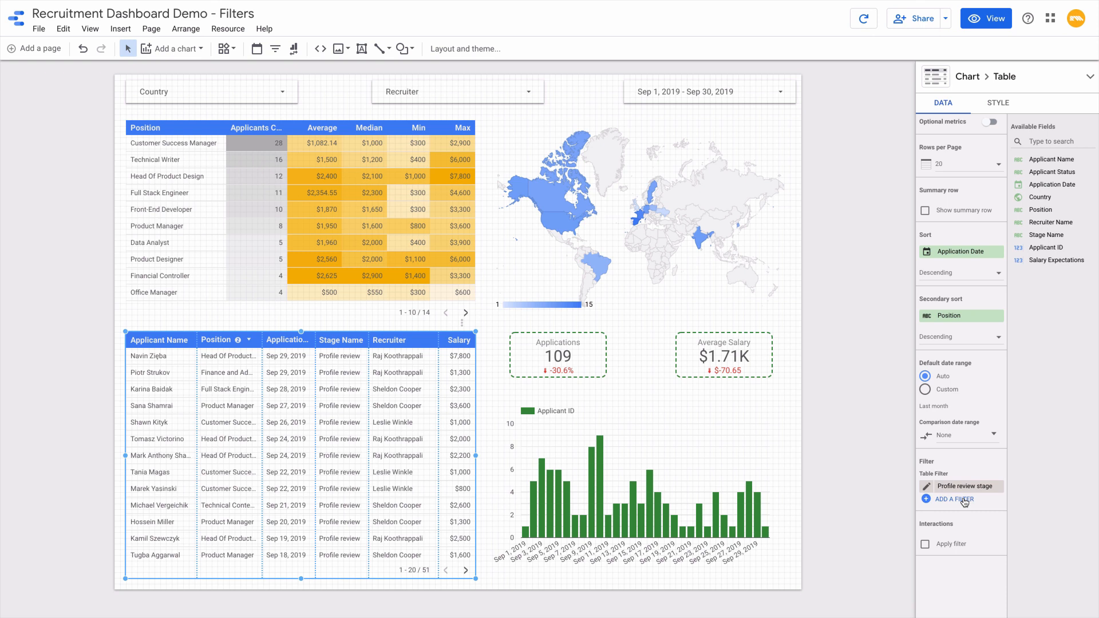
- Edit the Profile review stage filter to use the In condition with the values Profile review,Application, and save it
click(926, 486)
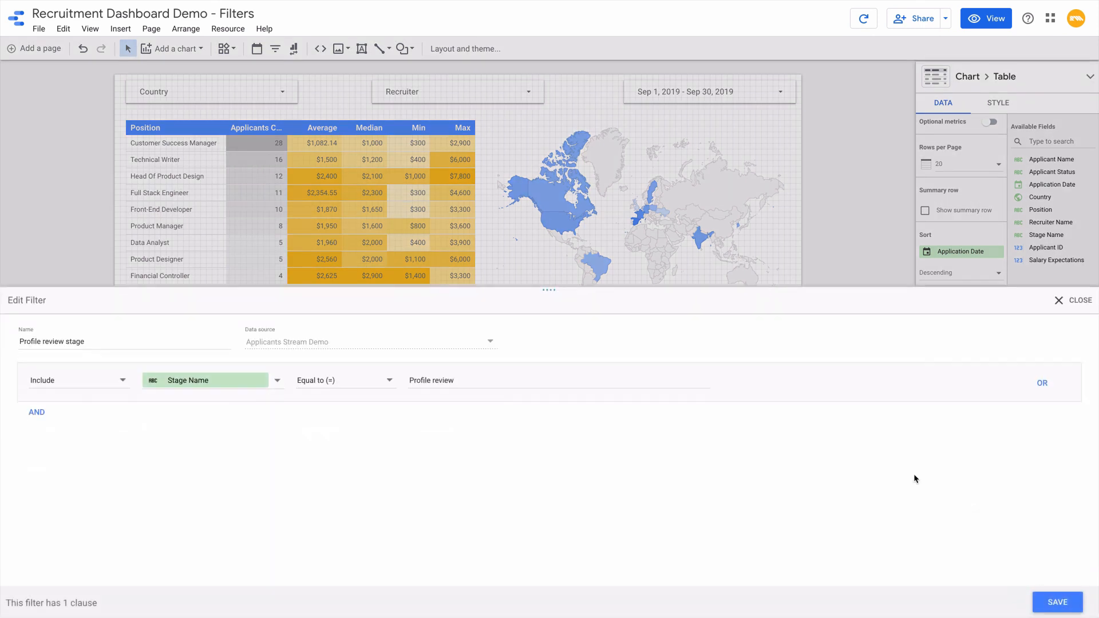
click(1042, 383)
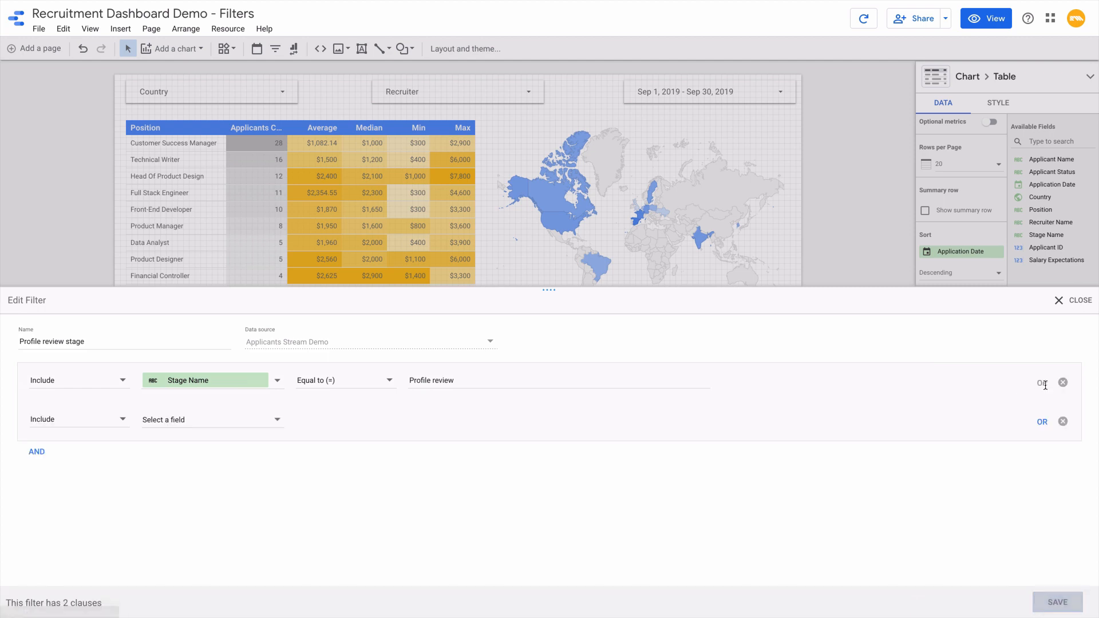
click(1063, 422)
click(368, 383)
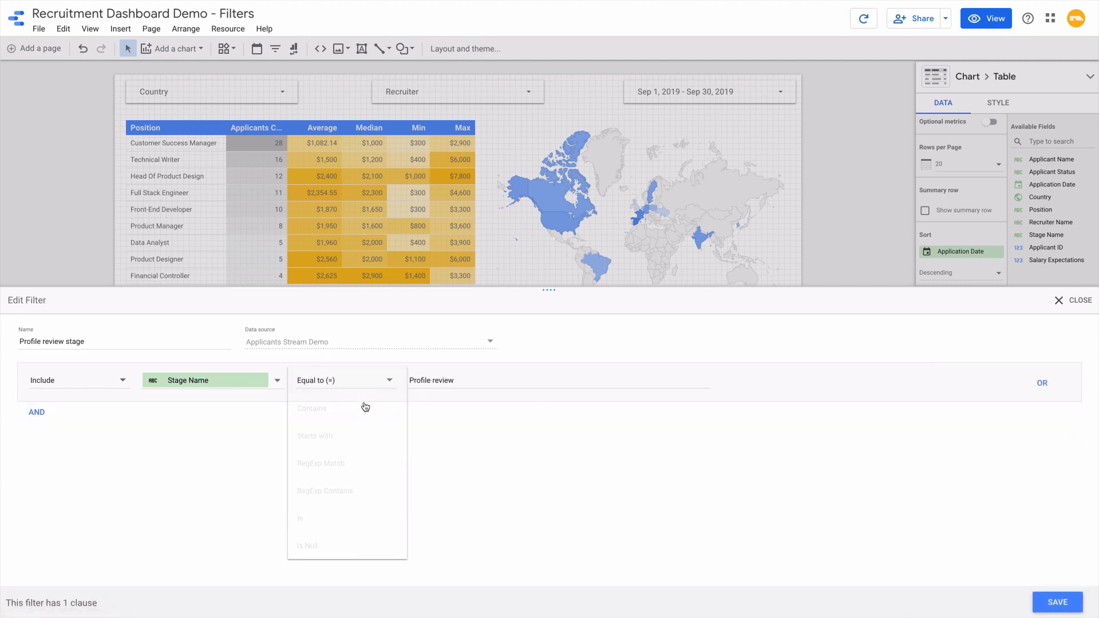
click(312, 518)
click(460, 380)
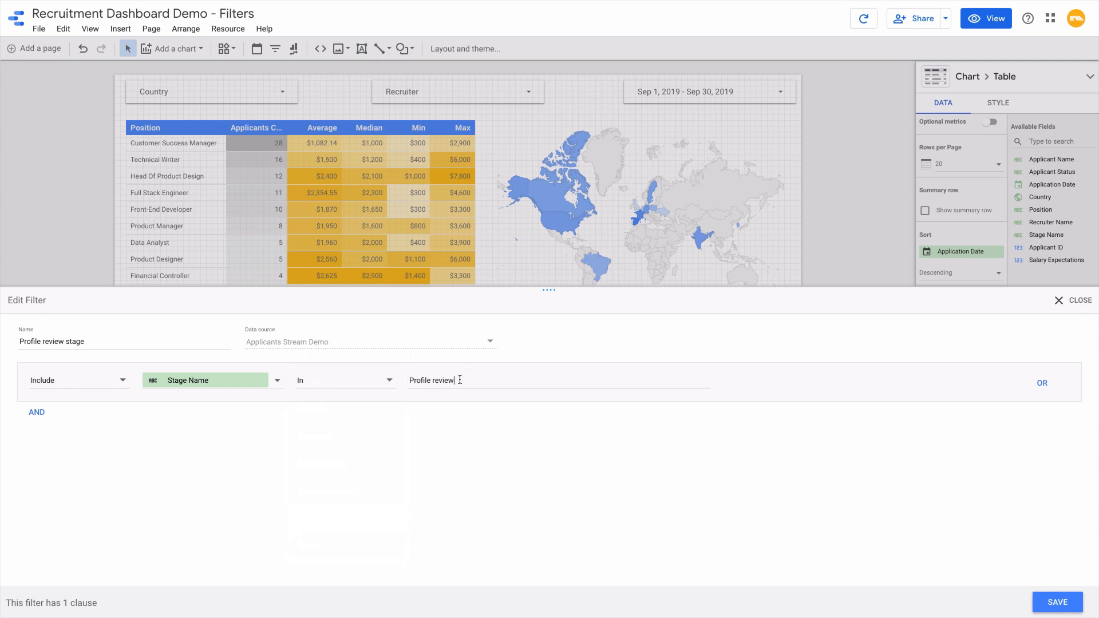
text(,Application)
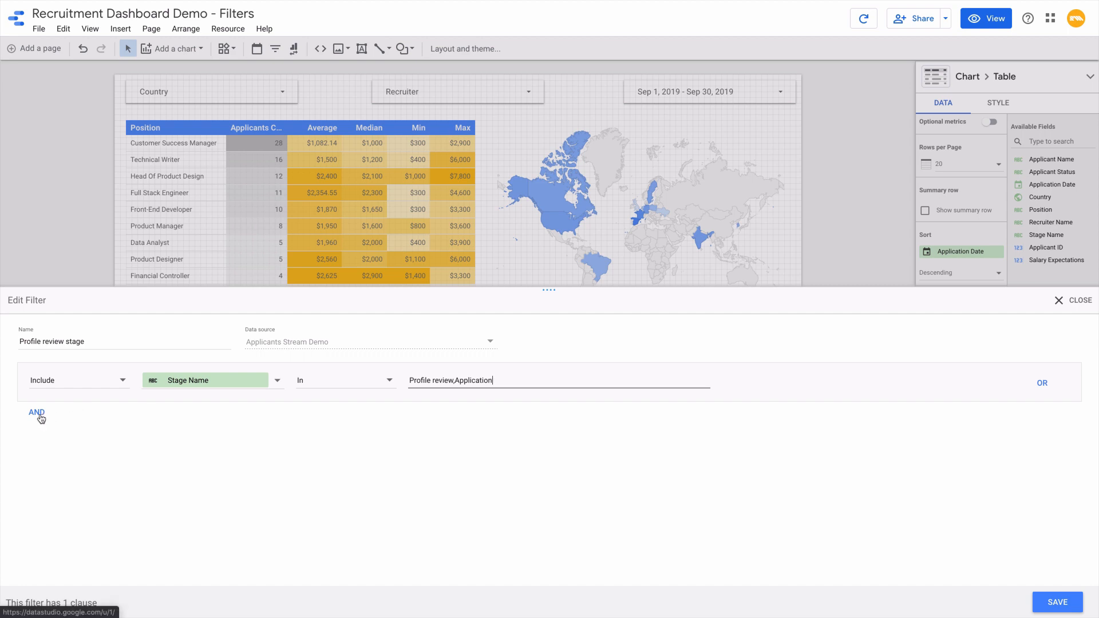
click(1058, 604)
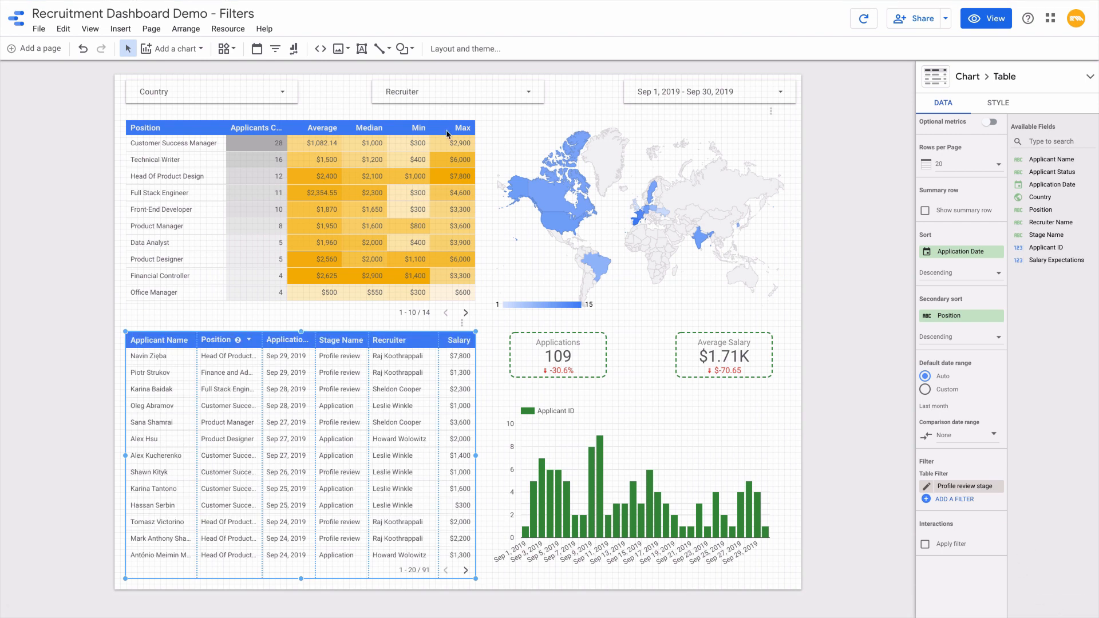
- Draw a blue rectangle as a header band across the full page width over the filter controls and send it to back
click(410, 55)
click(414, 71)
drag(107, 70, 813, 109)
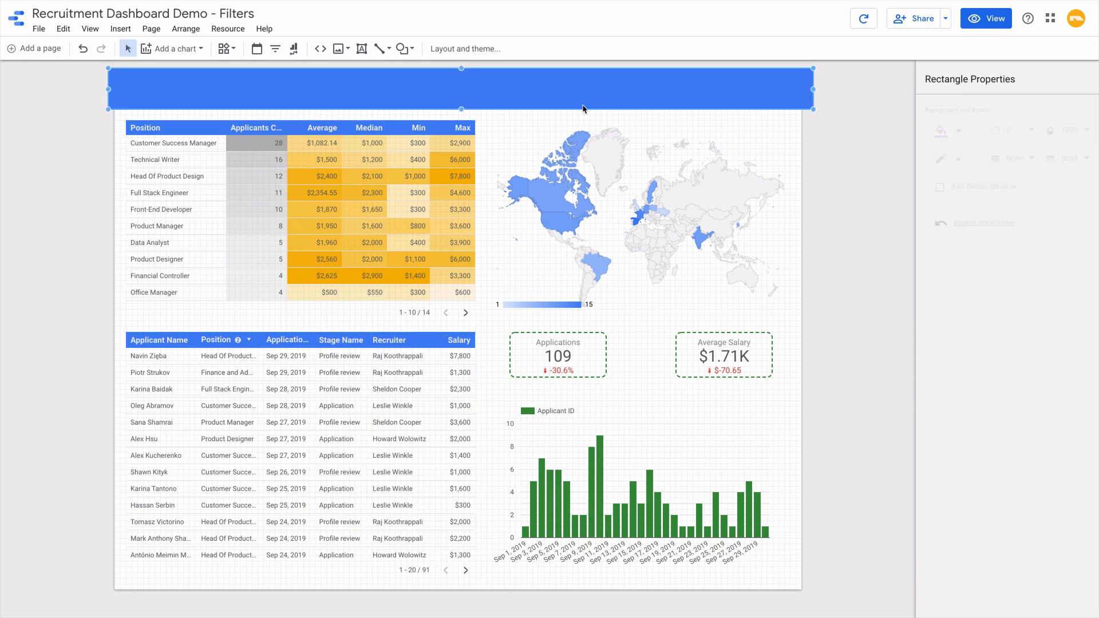
right_click(708, 103)
mouse_move(819, 264)
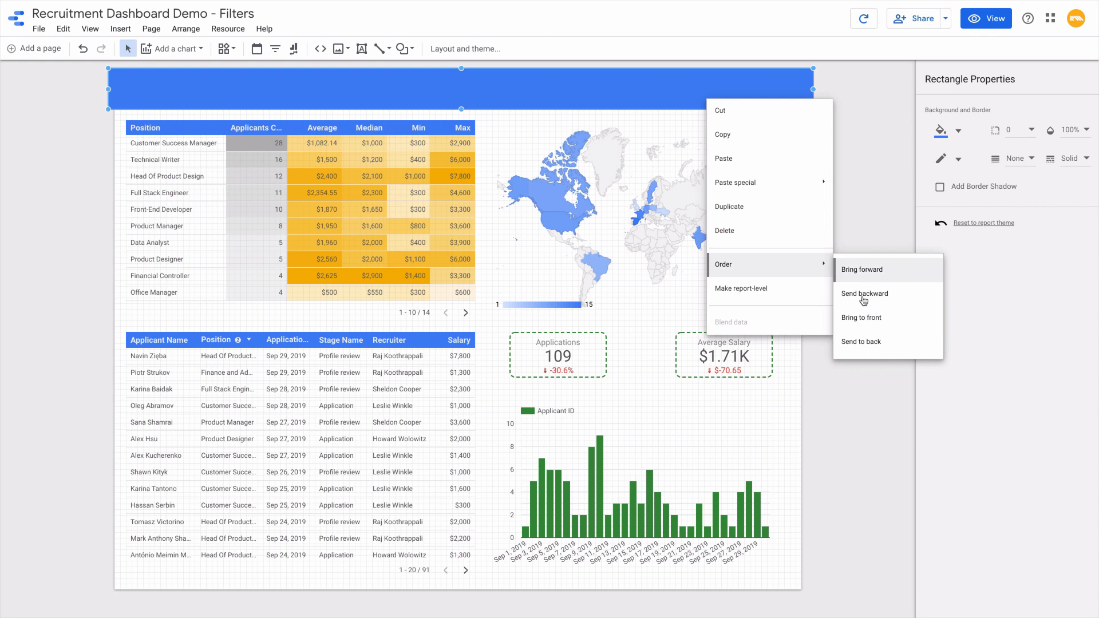
click(858, 346)
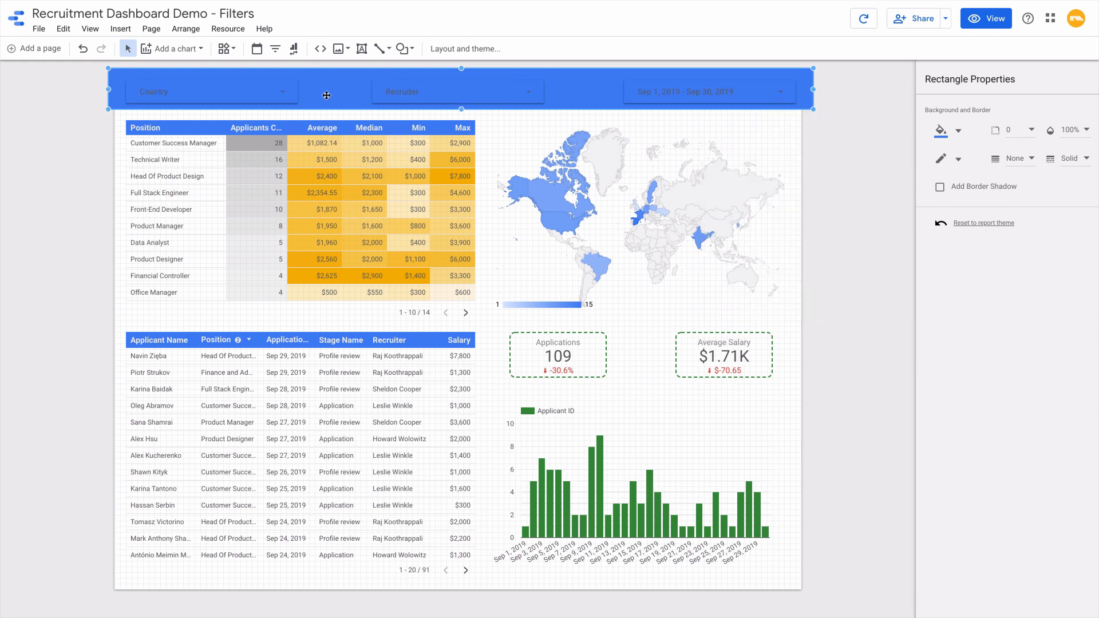
- Give the Country, Recruiter and date range controls white text and no border shadow, and preview the report
click(257, 99)
shift+click(414, 99)
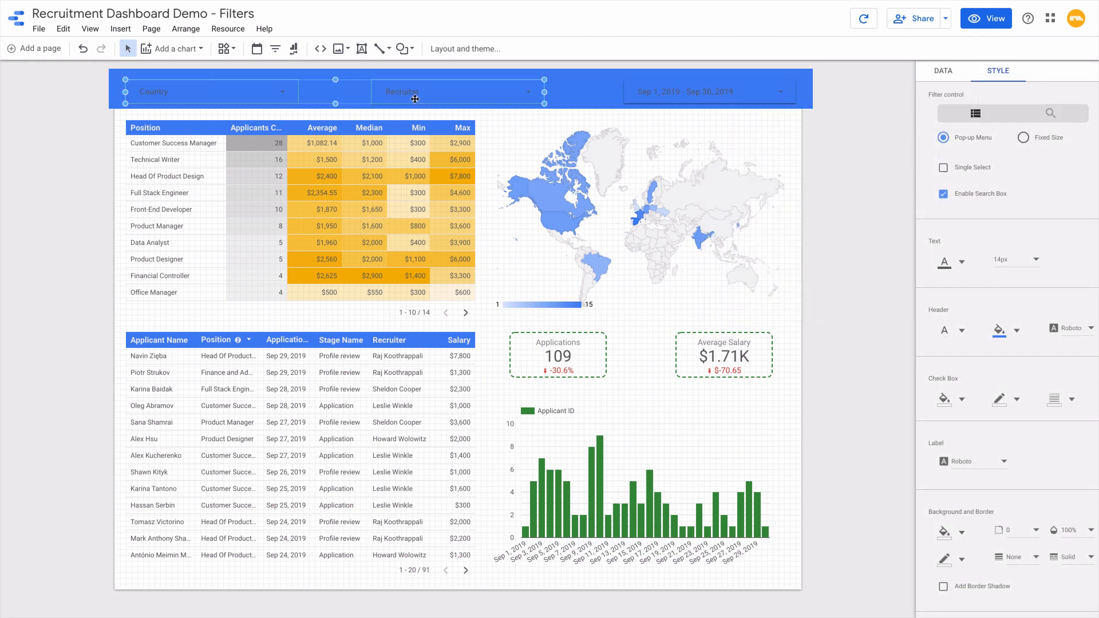
shift+click(698, 91)
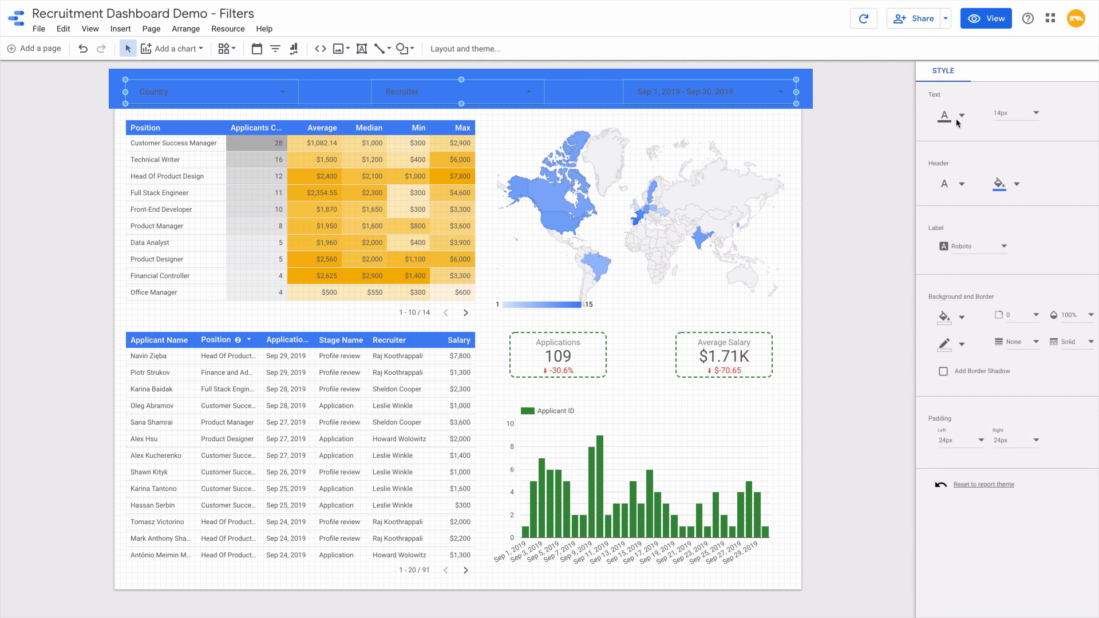
click(959, 116)
click(1078, 162)
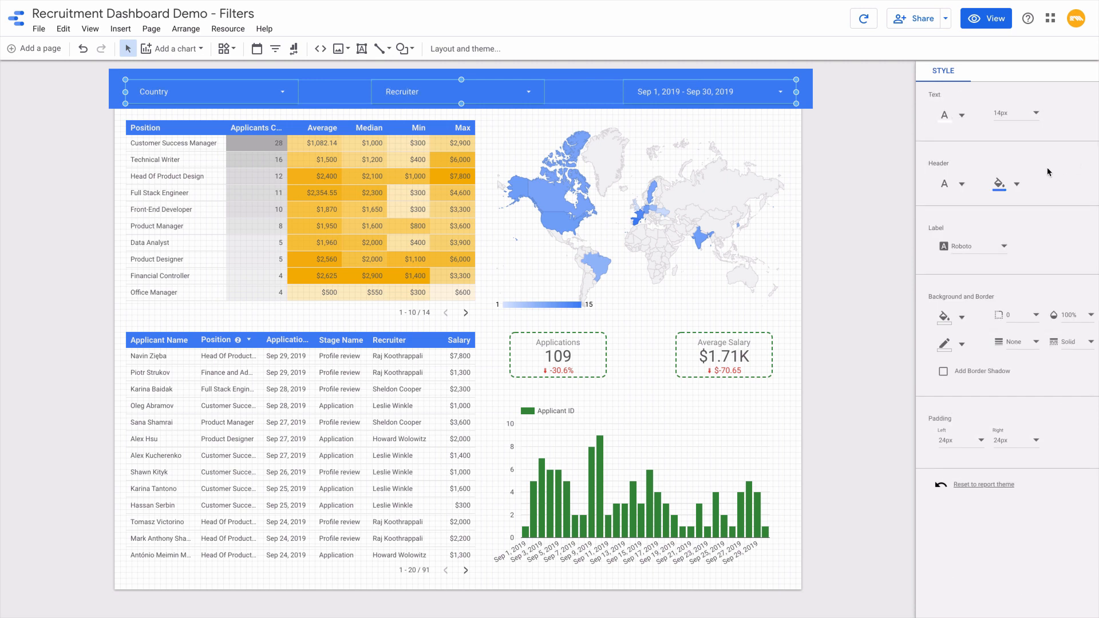
click(944, 373)
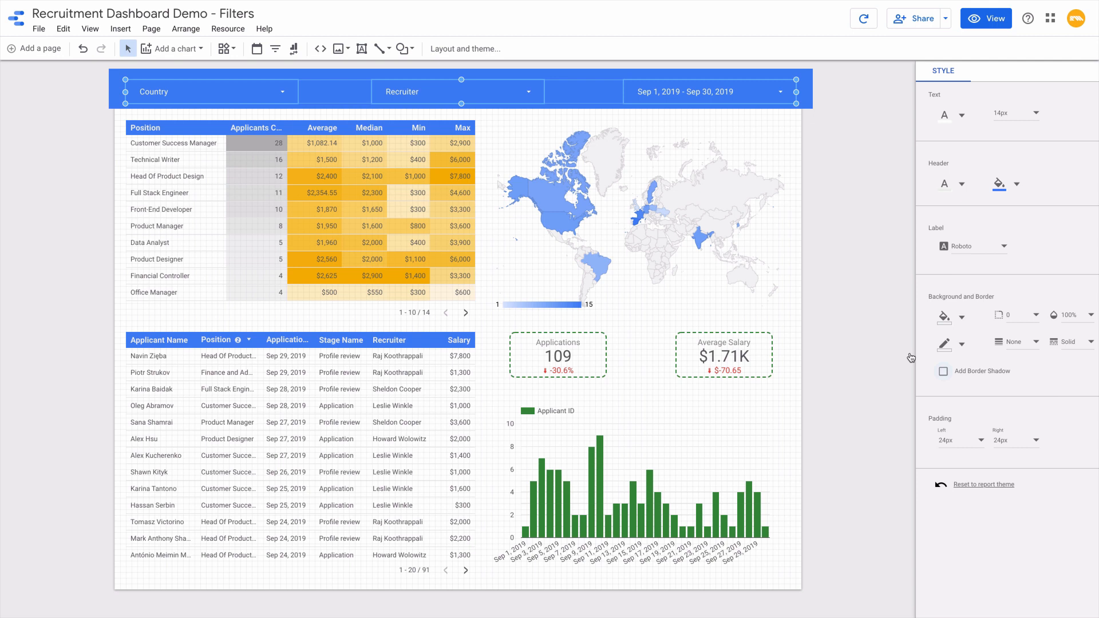
click(855, 305)
click(983, 20)
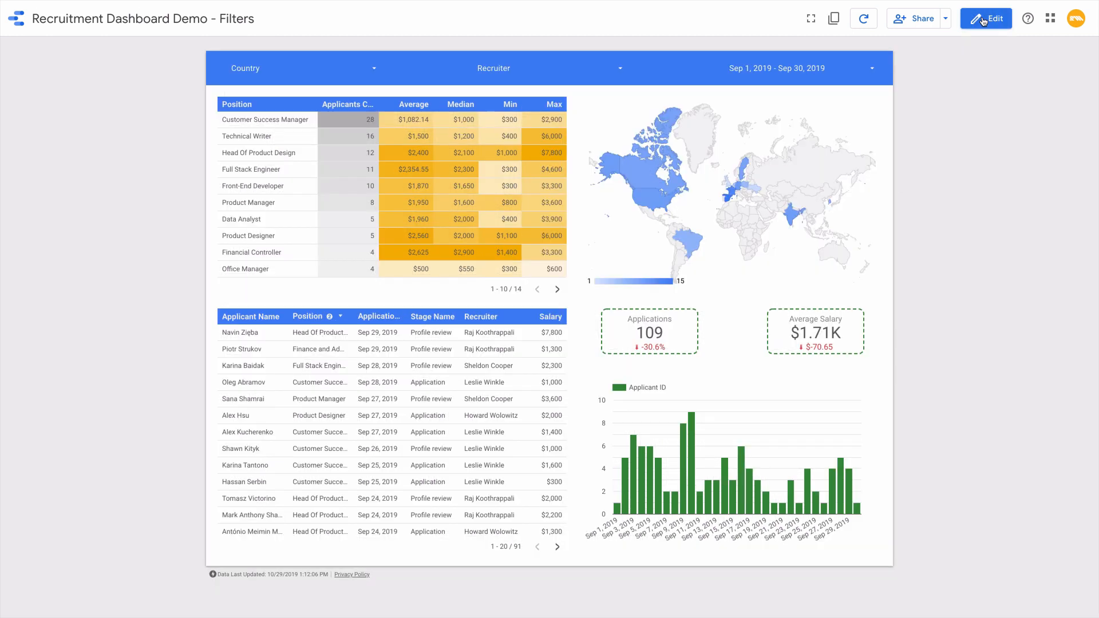